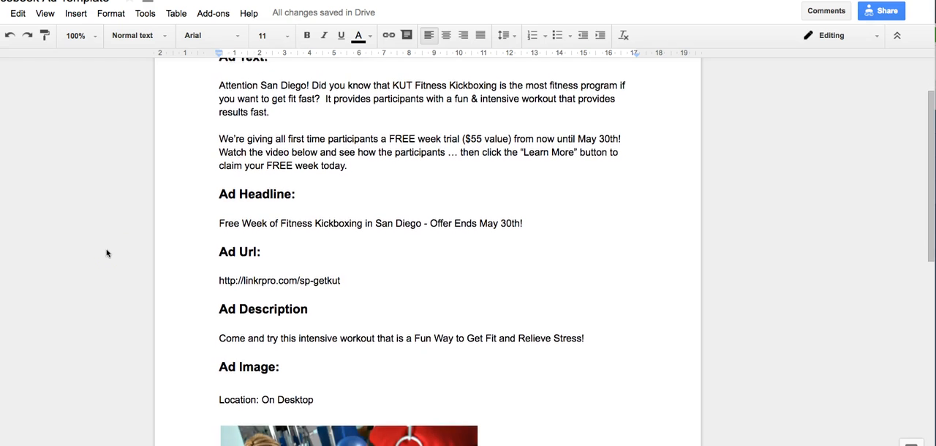
Review the ad text, headline, URL, description and image in the Facebook ad template document
{"action": "scroll", "coordinate": [106, 253], "scroll_direction": "down", "scroll_amount": 5}
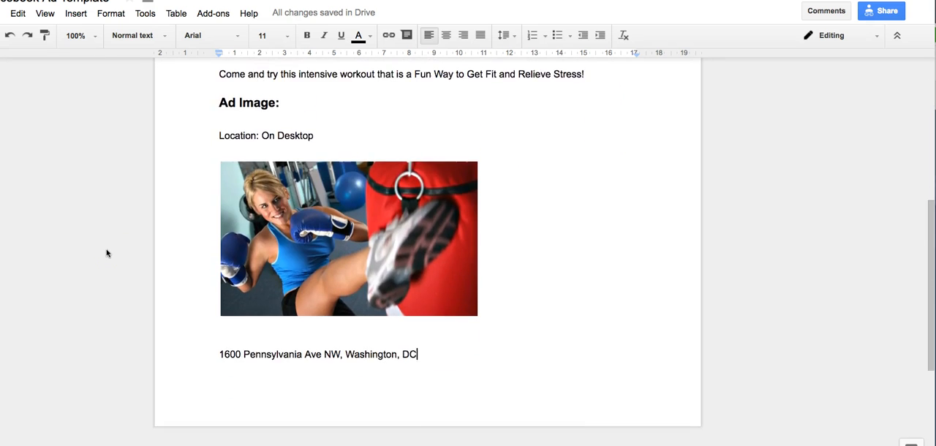
{"action": "scroll", "coordinate": [106, 253], "scroll_direction": "up", "scroll_amount": 5}
{"action": "scroll", "coordinate": [106, 253], "scroll_direction": "up", "scroll_amount": 5}
{"action": "scroll", "coordinate": [106, 253], "scroll_direction": "down", "scroll_amount": 8}
{"action": "scroll", "coordinate": [106, 253], "scroll_direction": "up", "scroll_amount": 9}
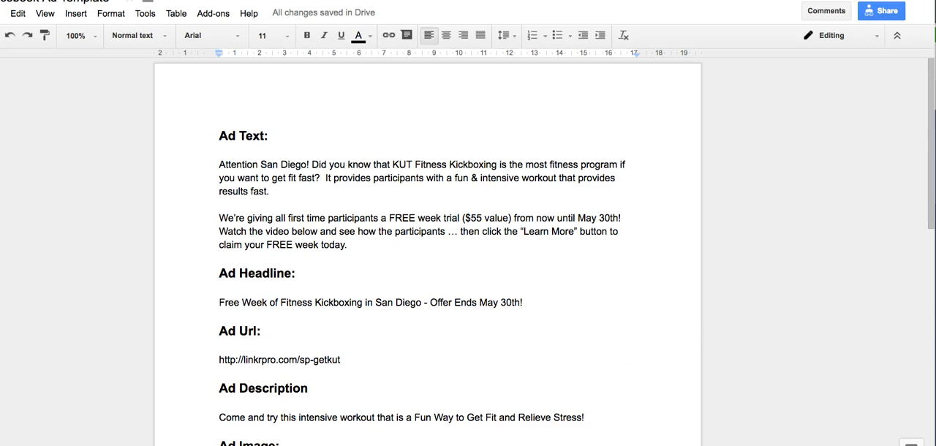
{"action": "scroll", "coordinate": [512, 326], "scroll_direction": "down", "scroll_amount": 4}
{"action": "scroll", "coordinate": [372, 201], "scroll_direction": "up", "scroll_amount": 2}
{"action": "scroll", "coordinate": [366, 220], "scroll_direction": "down", "scroll_amount": 4}
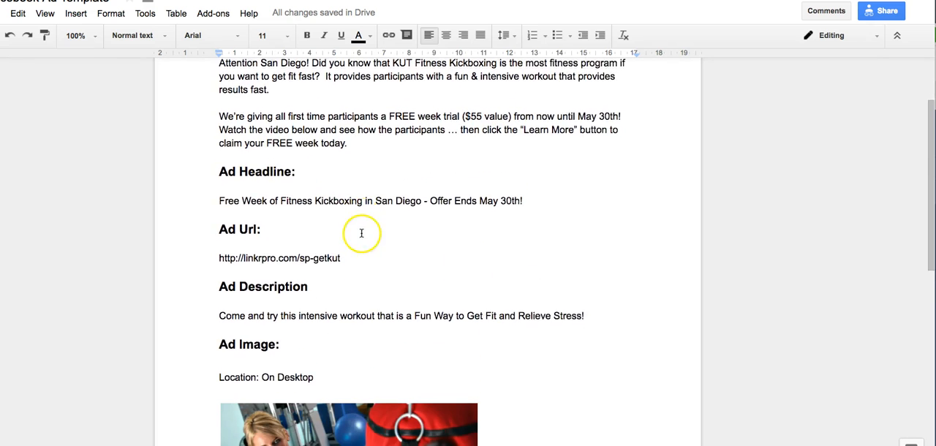
{"action": "scroll", "coordinate": [249, 168], "scroll_direction": "down", "scroll_amount": 1}
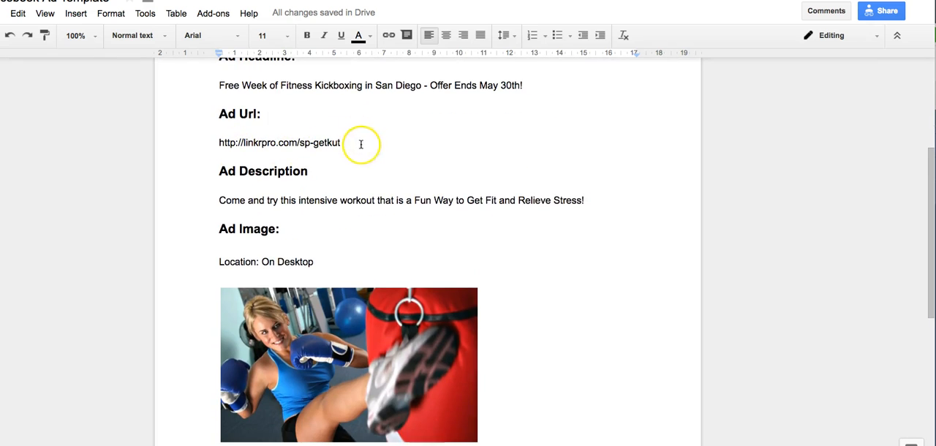
{"action": "scroll", "coordinate": [364, 210], "scroll_direction": "down", "scroll_amount": 3}
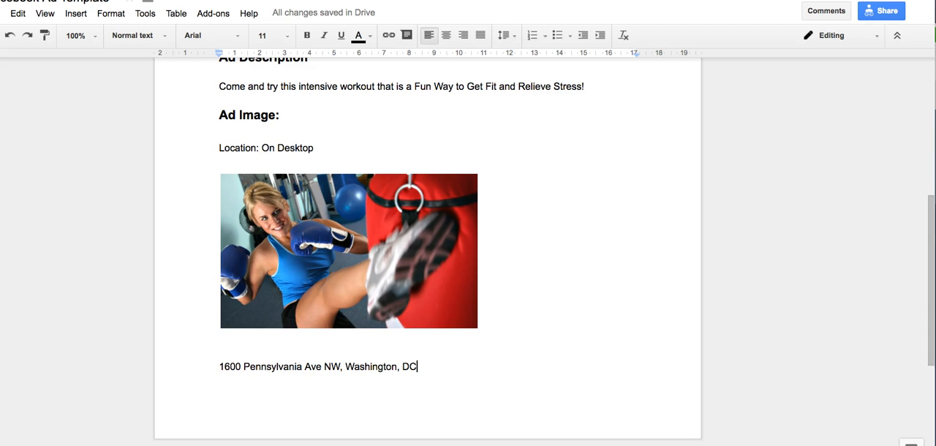
Switch to Facebook Ads Manager, start creating a new ad and choose Traffic as the marketing objective
{"action": "scroll", "coordinate": [498, 175], "scroll_direction": "up", "scroll_amount": 5}
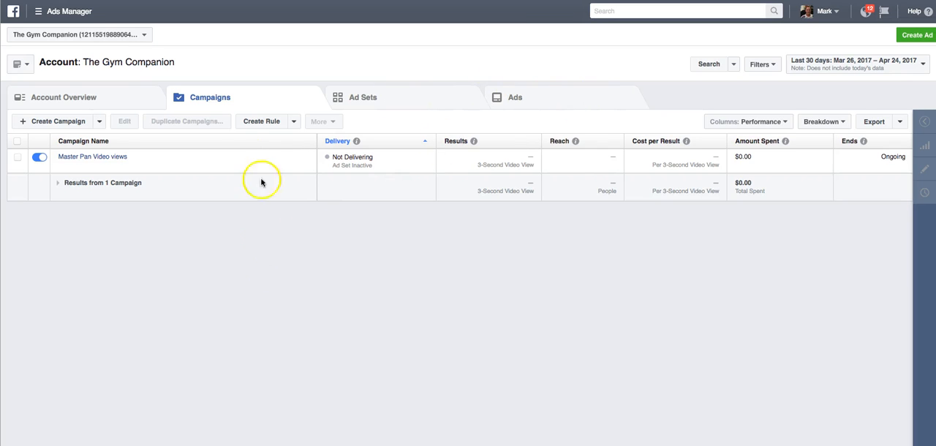
{"action": "left_click", "coordinate": [920, 36]}
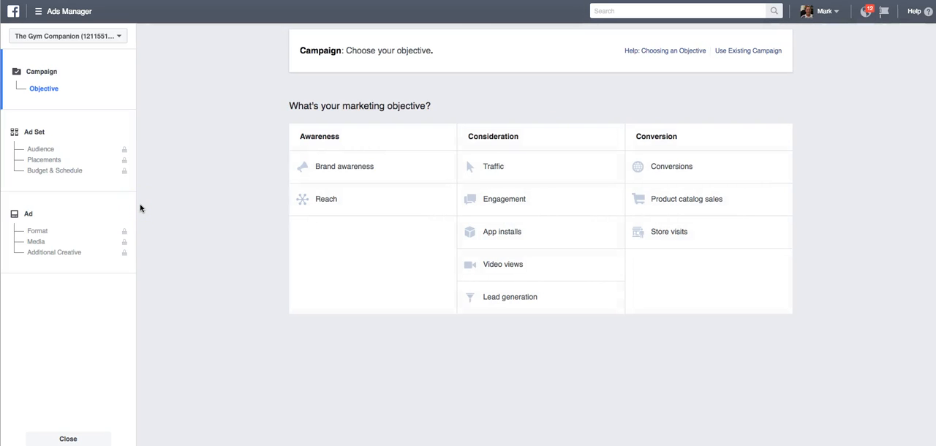
{"action": "left_click", "coordinate": [535, 163]}
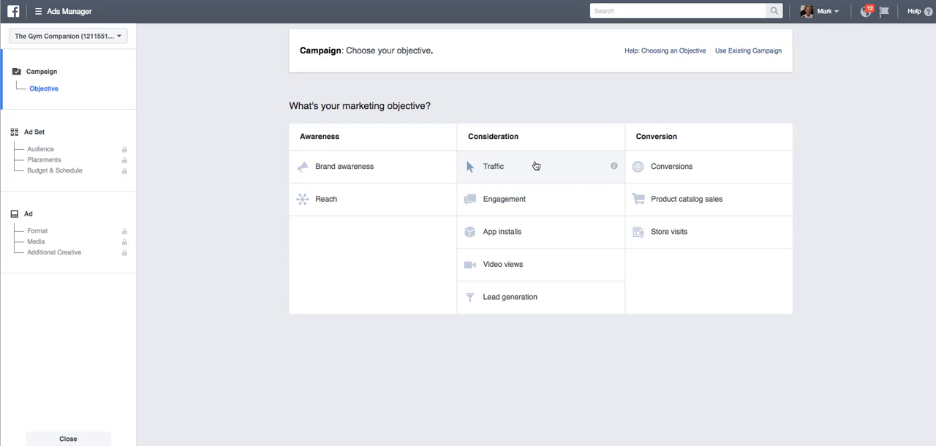
{"action": "left_click", "coordinate": [536, 166]}
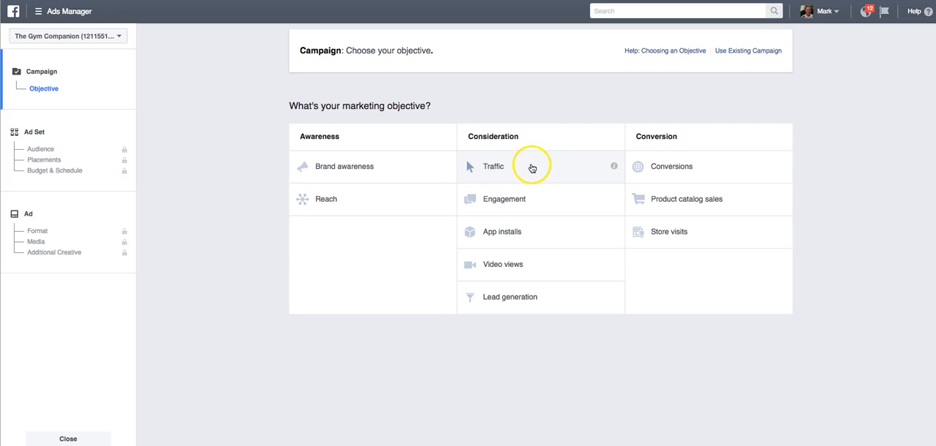
{"action": "left_click", "coordinate": [516, 166]}
{"action": "left_click", "coordinate": [515, 168]}
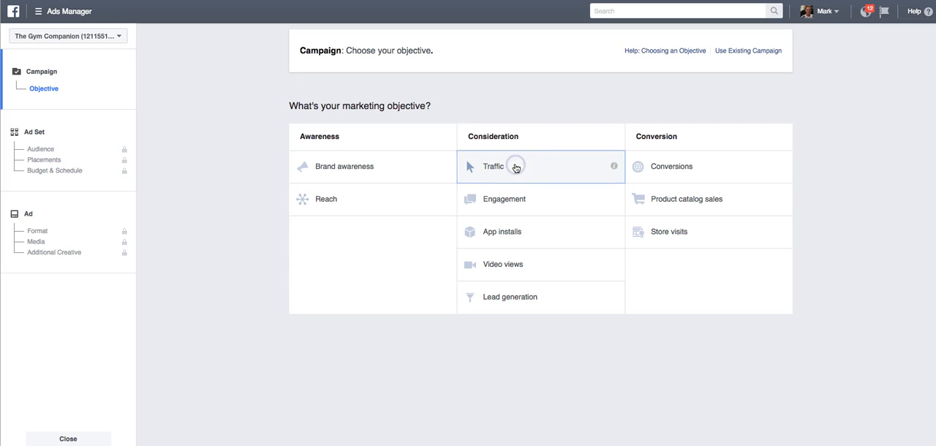
Name the campaign "Fitness example" and continue to the ad set settings
{"action": "left_click", "coordinate": [547, 371]}
{"action": "double_click", "coordinate": [520, 373]}
{"action": "type", "text": "Fitness example"}
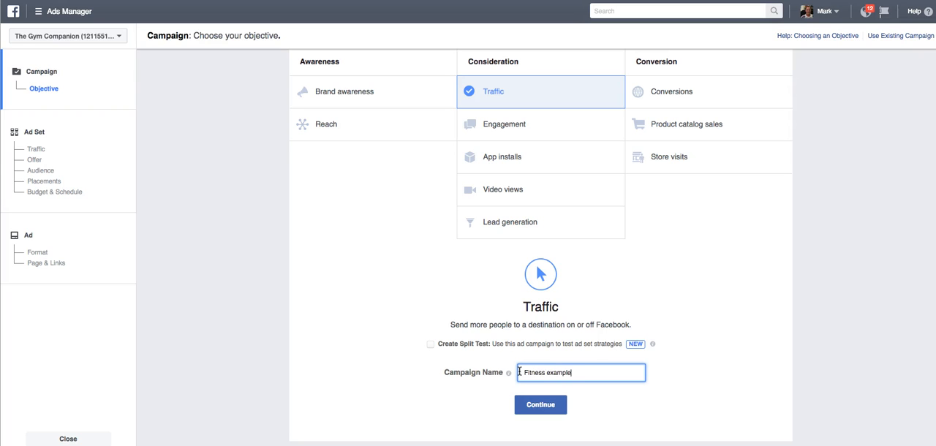
{"action": "left_click", "coordinate": [549, 404]}
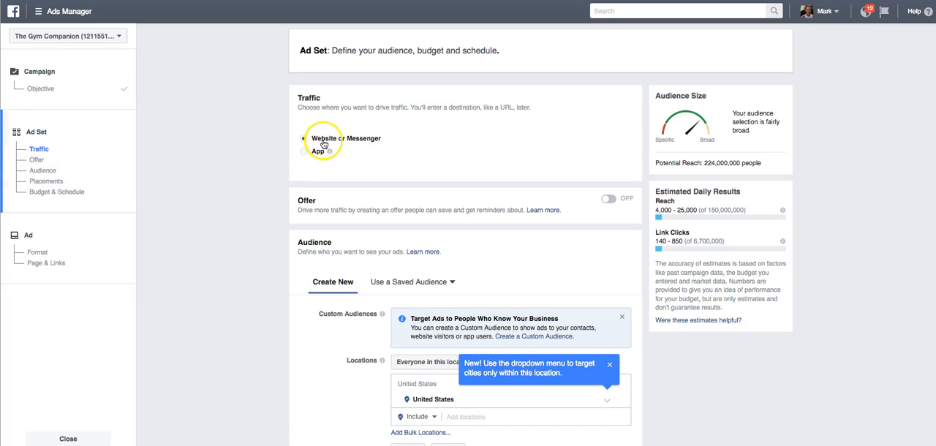
Go to the ad set's audience settings and dismiss the tip covering the locations
{"action": "scroll", "coordinate": [230, 143], "scroll_direction": "down", "scroll_amount": 3}
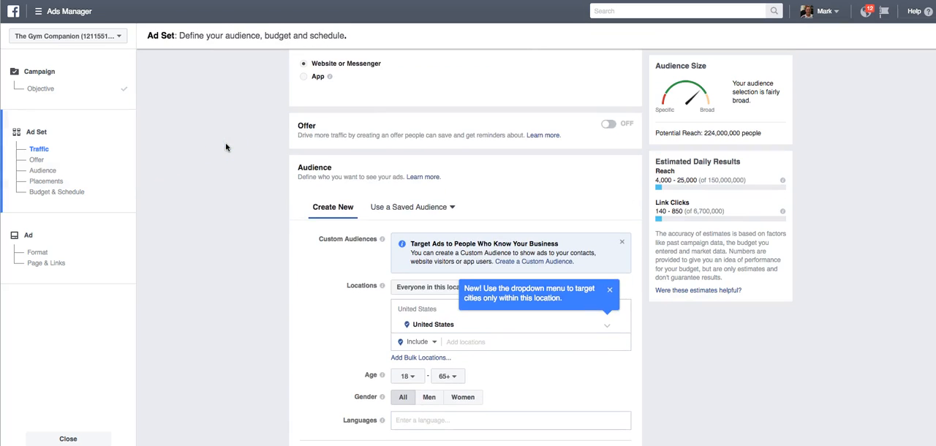
{"action": "scroll", "coordinate": [199, 145], "scroll_direction": "down", "scroll_amount": 3}
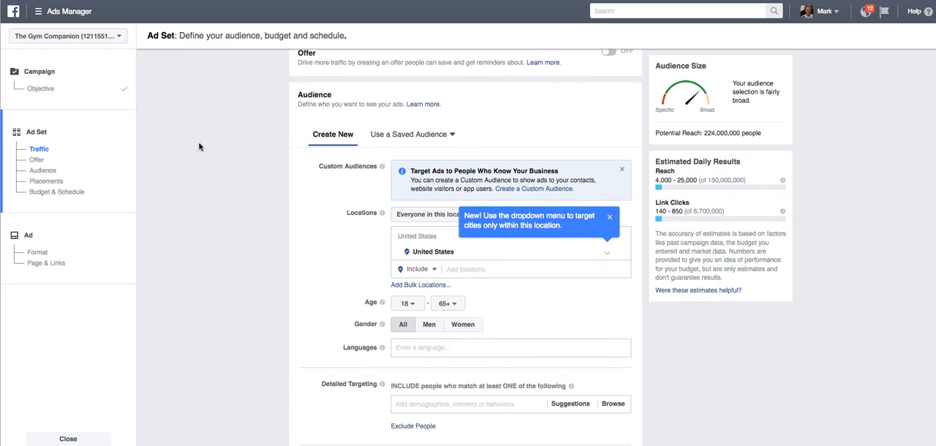
{"action": "scroll", "coordinate": [199, 146], "scroll_direction": "down", "scroll_amount": 1}
{"action": "scroll", "coordinate": [209, 140], "scroll_direction": "down", "scroll_amount": 1}
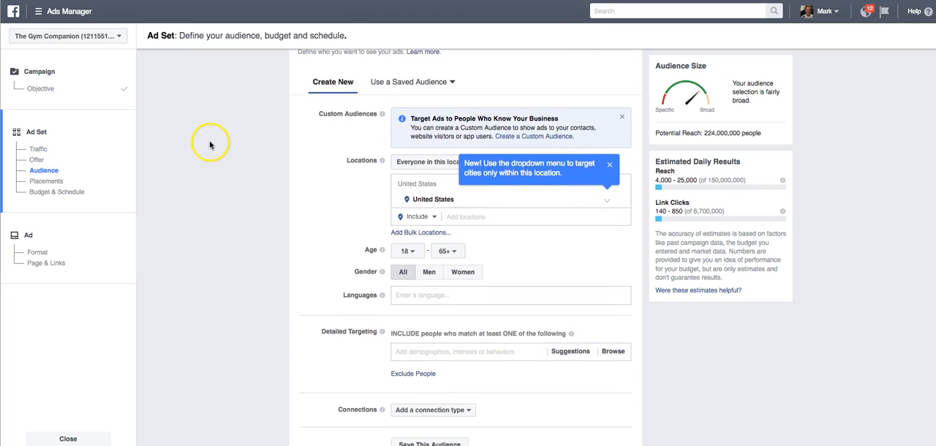
{"action": "left_click", "coordinate": [611, 166]}
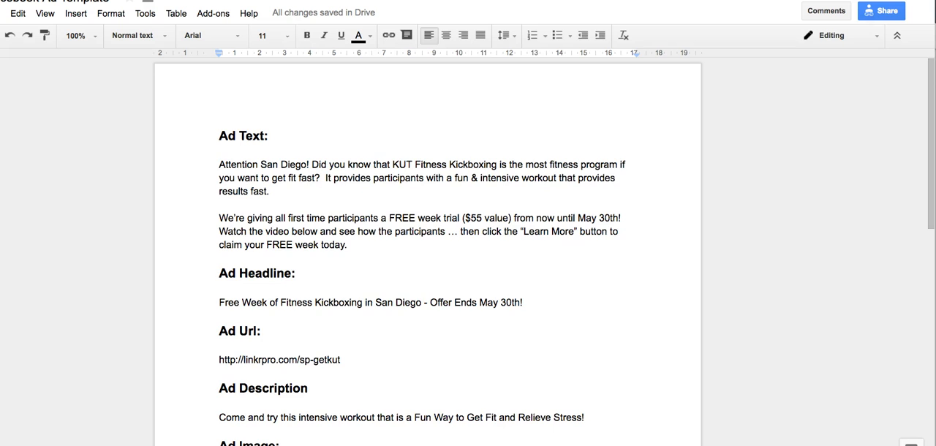
Copy the street address from the ad template in Google Docs and include it as the ad set's audience location in Ads Manager
{"action": "scroll", "coordinate": [300, 382], "scroll_direction": "down", "scroll_amount": 5}
{"action": "scroll", "coordinate": [296, 376], "scroll_direction": "down", "scroll_amount": 3}
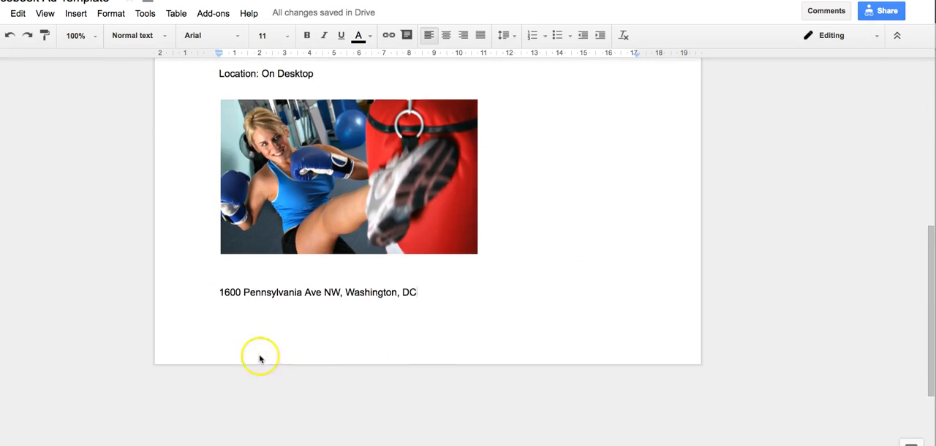
{"action": "left_click_drag", "start_coordinate": [219, 270], "coordinate": [422, 278]}
{"action": "key", "text": "ctrl+c"}
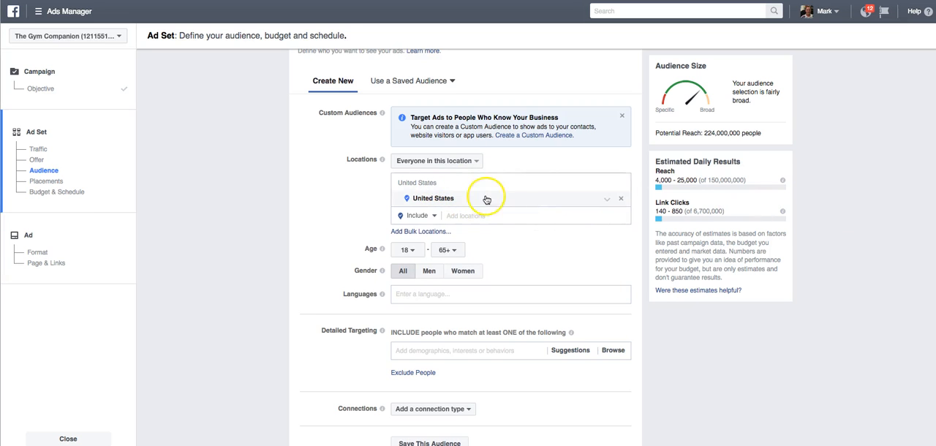
{"action": "left_click", "coordinate": [522, 217]}
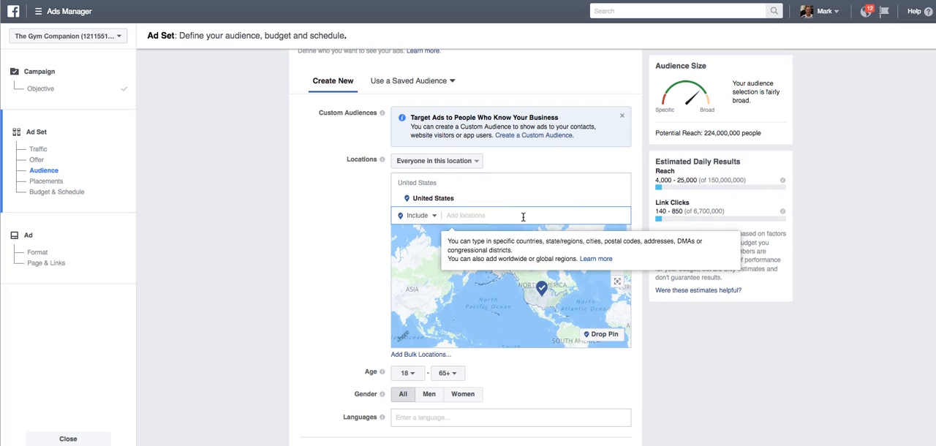
{"action": "key", "text": "ctrl+v"}
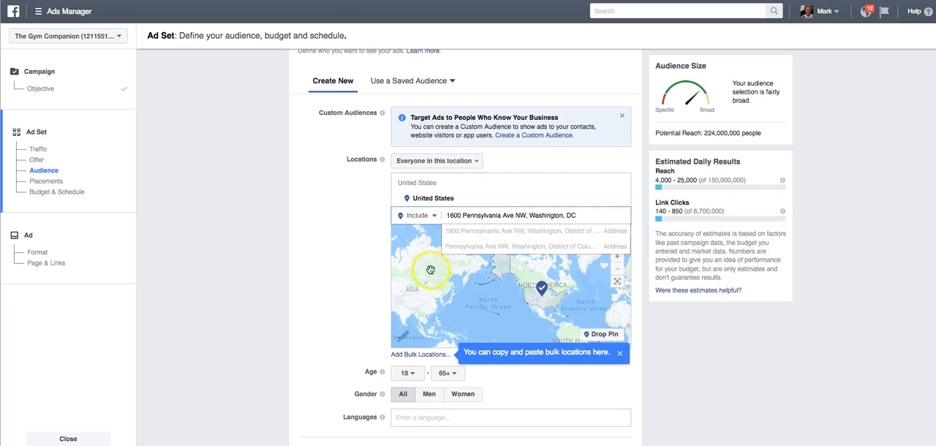
{"action": "left_click", "coordinate": [485, 231]}
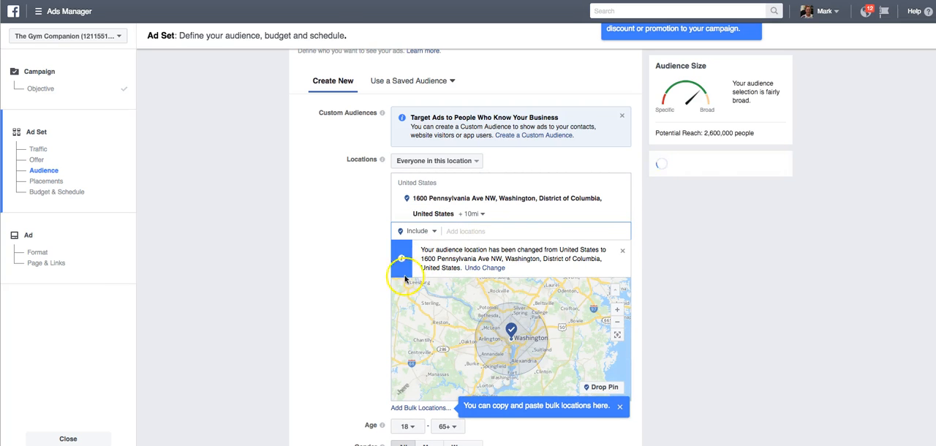
Try to change the targeting radius around the included address to 4 miles
{"action": "scroll", "coordinate": [321, 280], "scroll_direction": "down", "scroll_amount": 1}
{"action": "scroll", "coordinate": [321, 281], "scroll_direction": "down", "scroll_amount": 2}
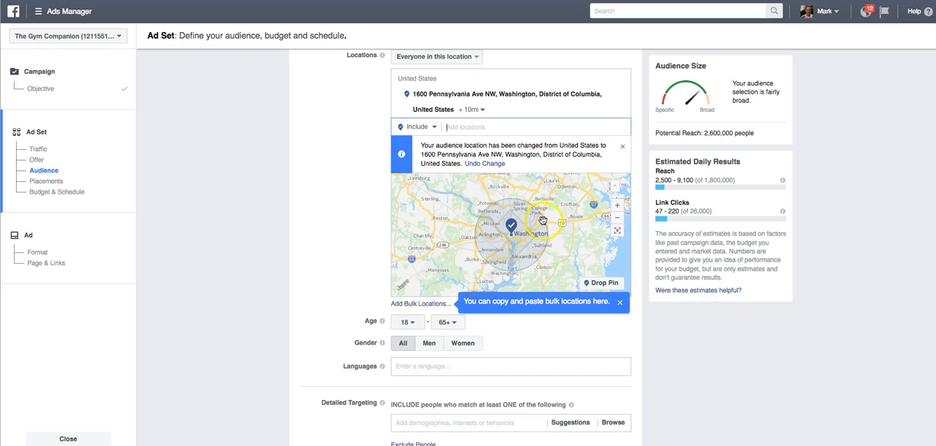
{"action": "scroll", "coordinate": [533, 201], "scroll_direction": "down", "scroll_amount": 1}
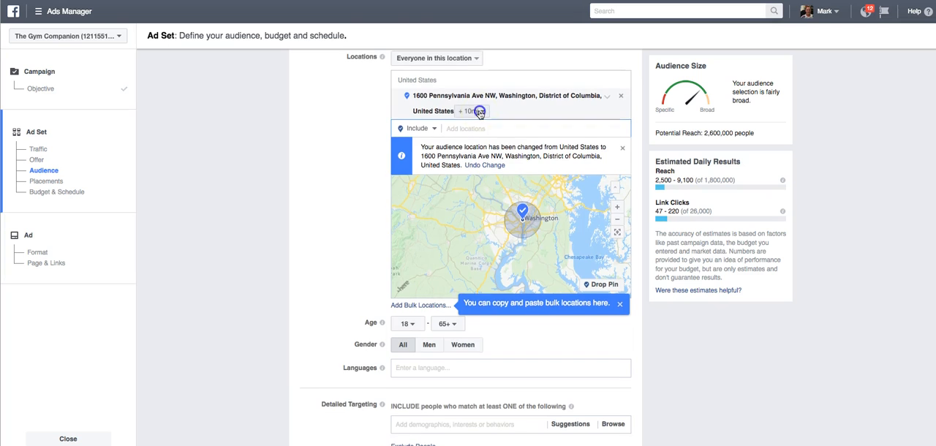
{"action": "left_click", "coordinate": [479, 111]}
{"action": "scroll", "coordinate": [517, 124], "scroll_direction": "up", "scroll_amount": 1}
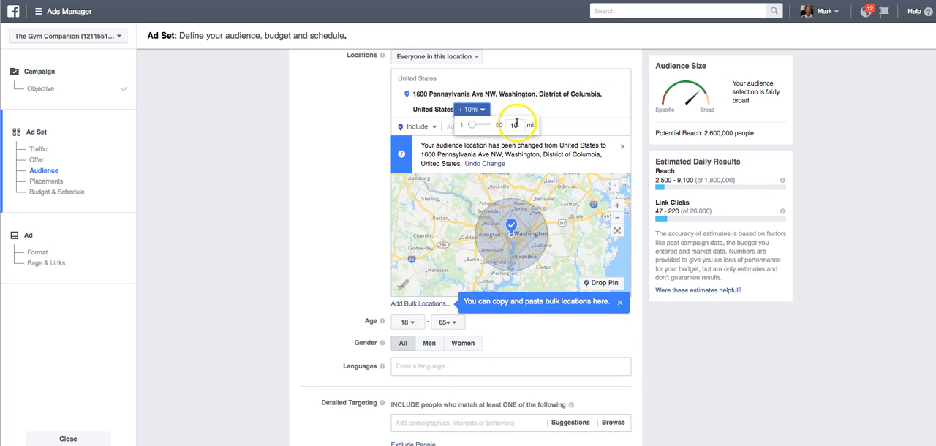
{"action": "double_click", "coordinate": [515, 124]}
{"action": "scroll", "coordinate": [511, 125], "scroll_direction": "down", "scroll_amount": 1}
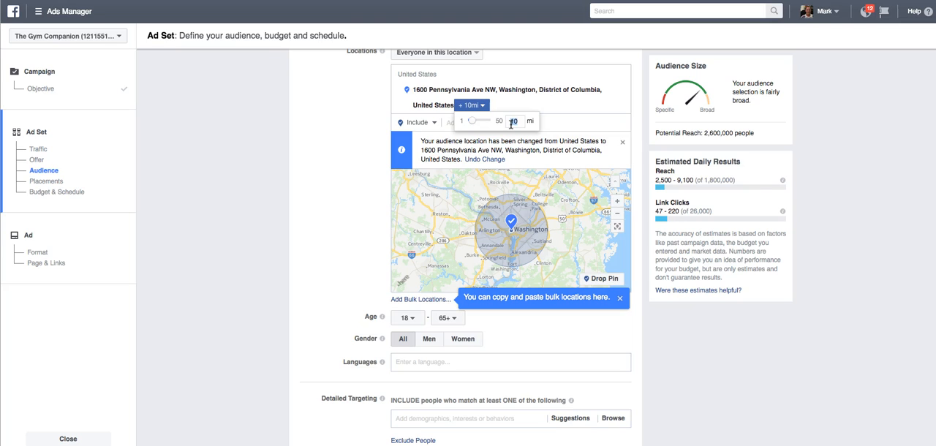
{"action": "left_click", "coordinate": [328, 167]}
Set the radius around the included address to 4 mi
{"action": "left_click", "coordinate": [472, 106]}
{"action": "double_click", "coordinate": [513, 120]}
{"action": "key", "text": "Return"}
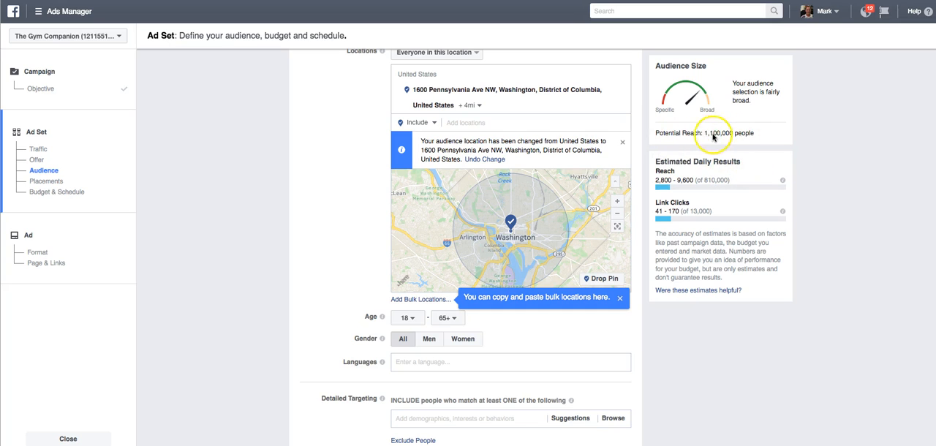
Check the targeted area on the map and set the audience's minimum age to 26
{"action": "scroll", "coordinate": [596, 162], "scroll_direction": "up", "scroll_amount": 1}
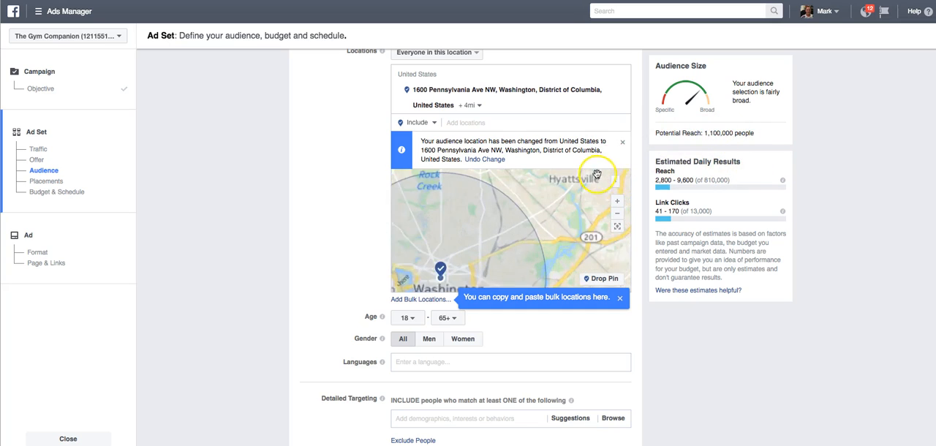
{"action": "scroll", "coordinate": [516, 198], "scroll_direction": "down", "scroll_amount": 1}
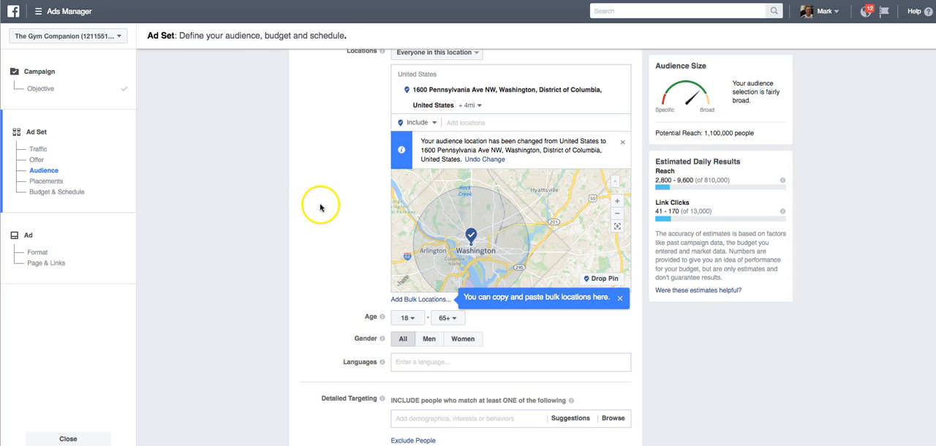
{"action": "scroll", "coordinate": [333, 207], "scroll_direction": "down", "scroll_amount": 1}
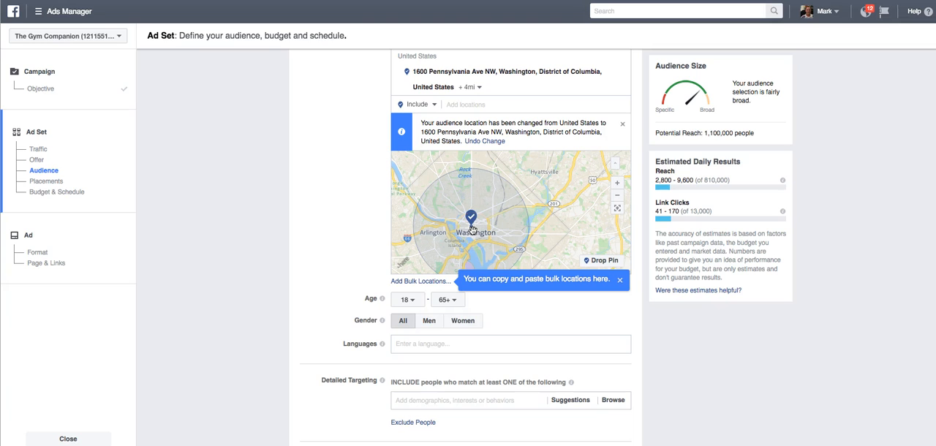
{"action": "scroll", "coordinate": [313, 280], "scroll_direction": "down", "scroll_amount": 2}
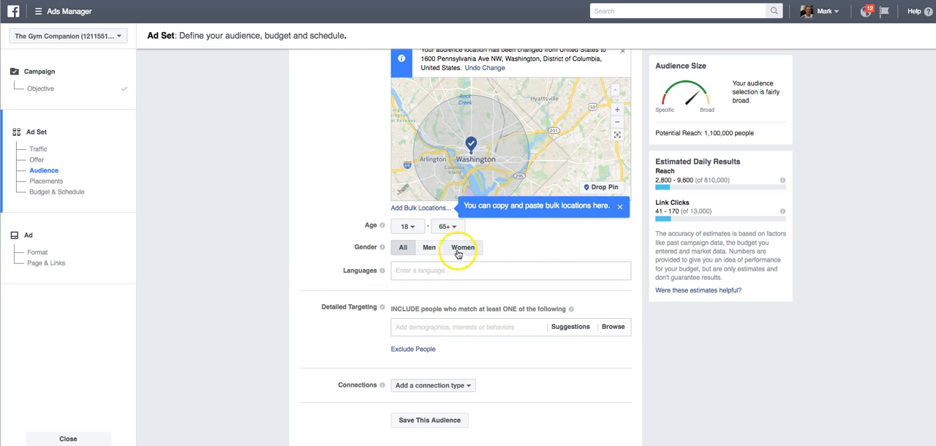
{"action": "scroll", "coordinate": [406, 229], "scroll_direction": "down", "scroll_amount": 1}
{"action": "left_click", "coordinate": [406, 227]}
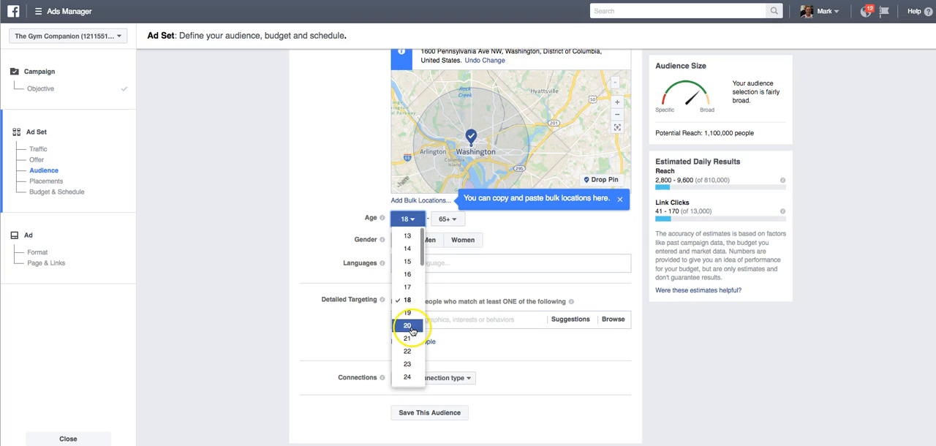
{"action": "scroll", "coordinate": [410, 331], "scroll_direction": "down", "scroll_amount": 4}
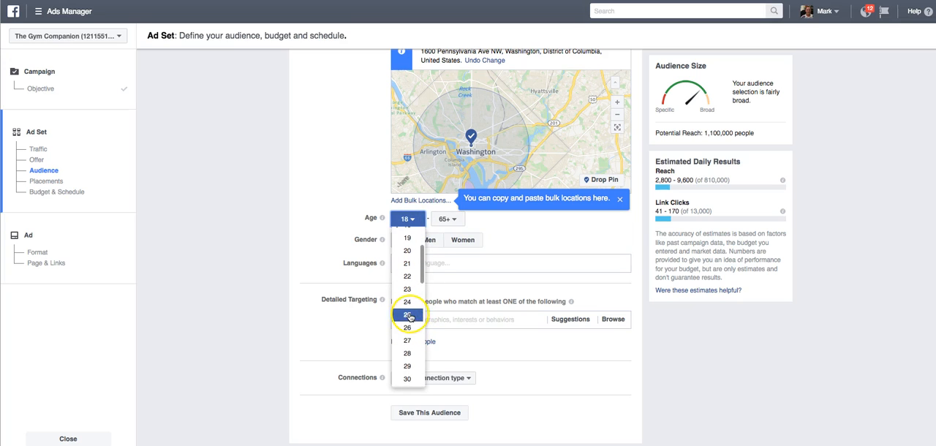
{"action": "scroll", "coordinate": [410, 331], "scroll_direction": "down", "scroll_amount": 1}
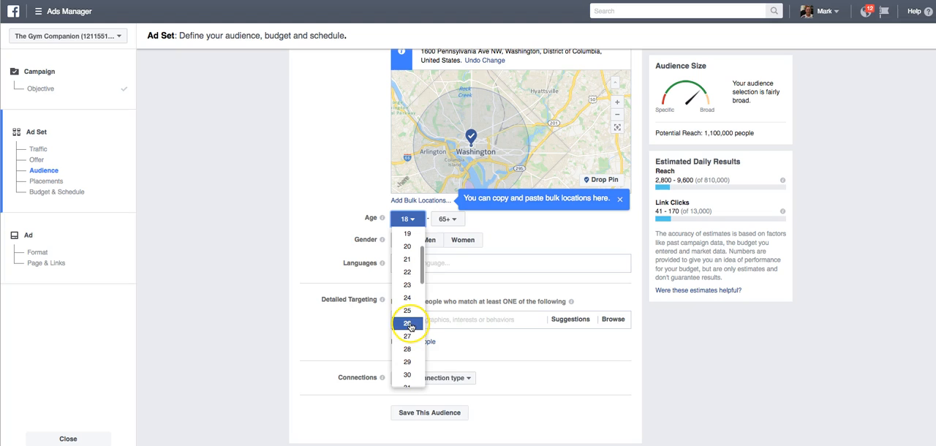
{"action": "left_click", "coordinate": [408, 323]}
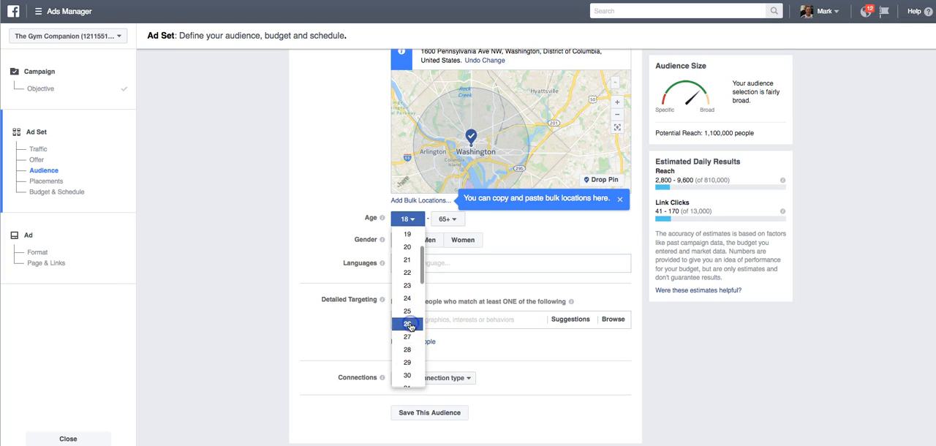
Set the audience's maximum age to 50 and review the gender options
{"action": "scroll", "coordinate": [520, 231], "scroll_direction": "down", "scroll_amount": 1}
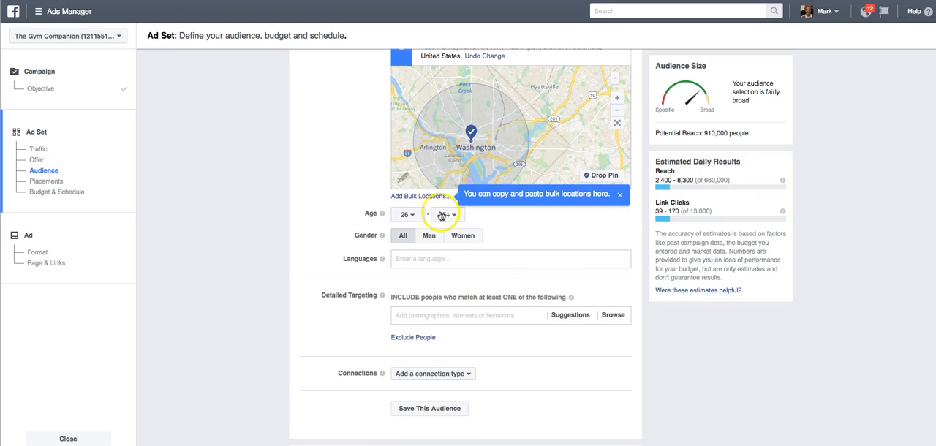
{"action": "left_click", "coordinate": [446, 218]}
{"action": "scroll", "coordinate": [446, 314], "scroll_direction": "down", "scroll_amount": 5}
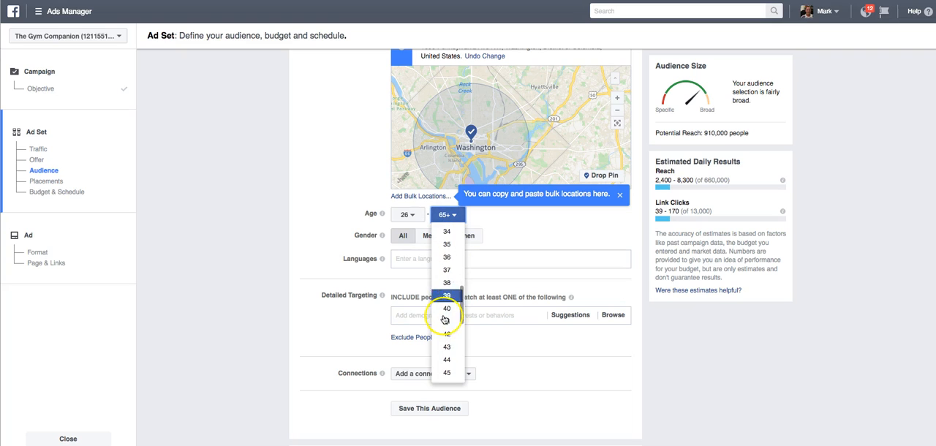
{"action": "left_click", "coordinate": [453, 271]}
{"action": "left_click", "coordinate": [535, 227]}
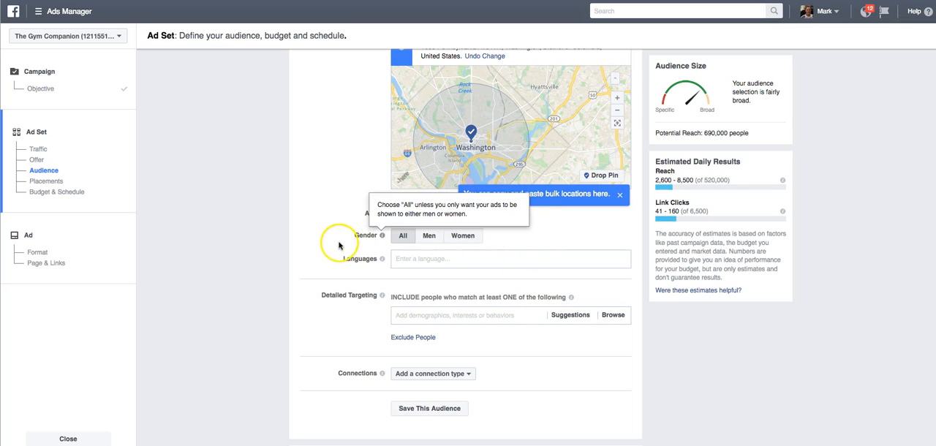
{"action": "scroll", "coordinate": [329, 247], "scroll_direction": "up", "scroll_amount": 2}
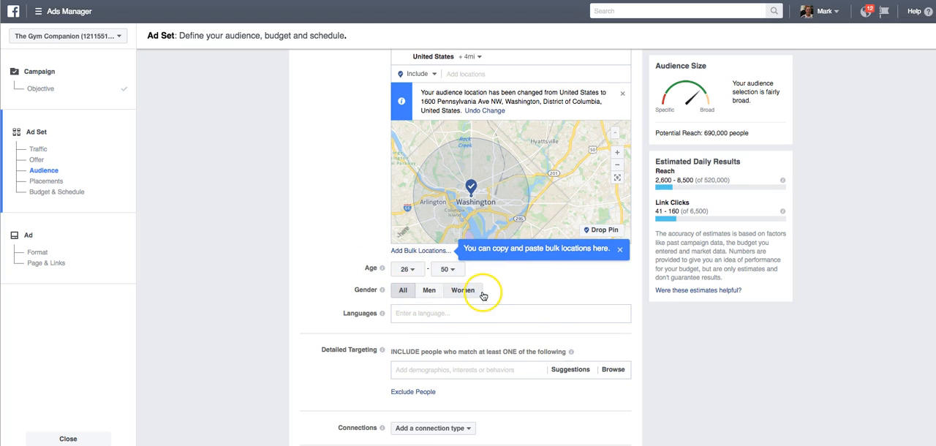
{"action": "scroll", "coordinate": [504, 297], "scroll_direction": "down", "scroll_amount": 1}
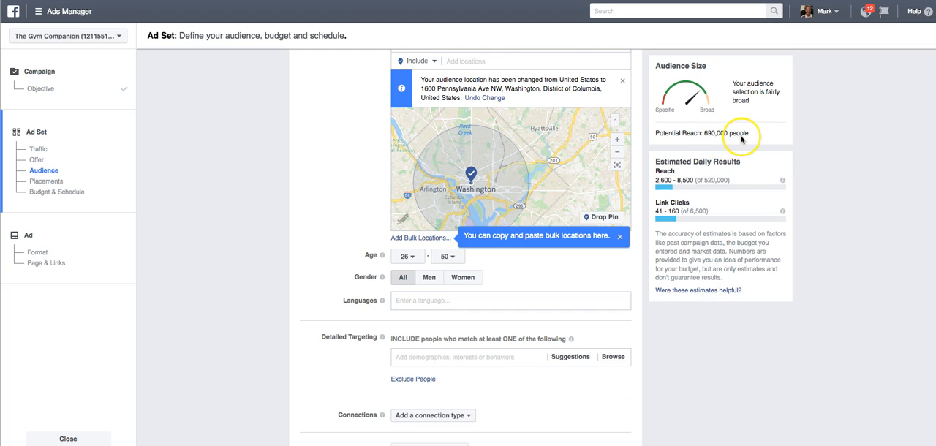
Add the Parents (All) demographic to the audience's detailed targeting
{"action": "scroll", "coordinate": [512, 322], "scroll_direction": "down", "scroll_amount": 1}
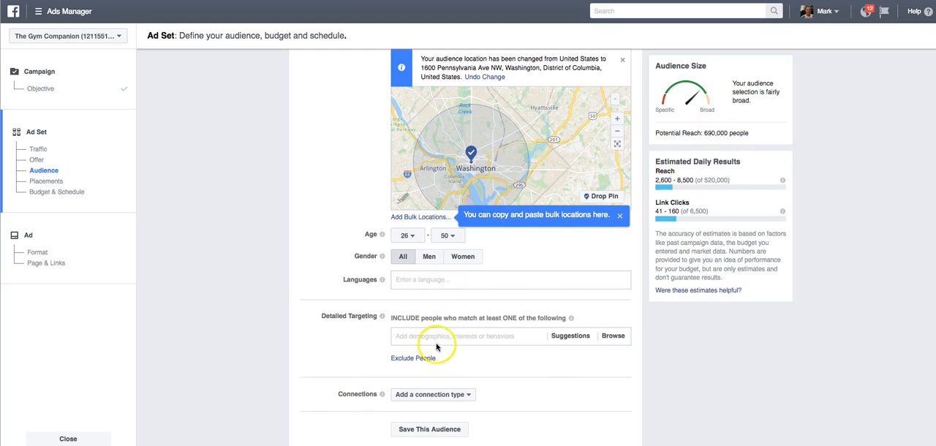
{"action": "left_click", "coordinate": [449, 335]}
{"action": "type", "text": "pa"}
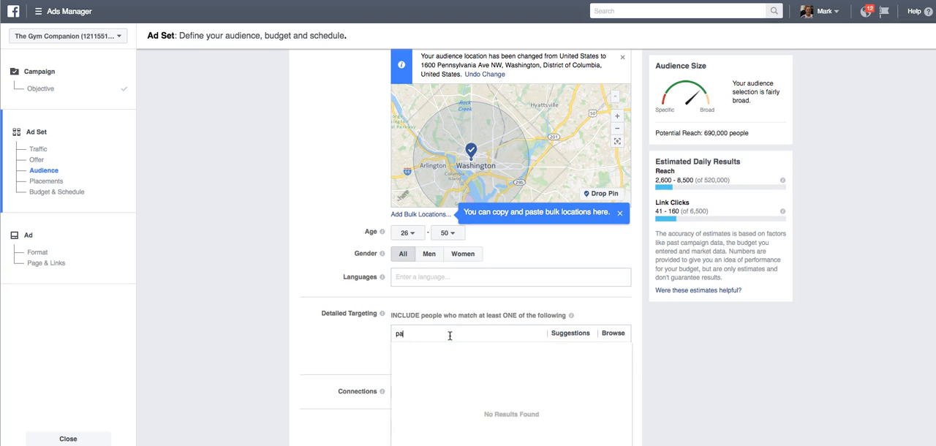
{"action": "type", "text": "rents"}
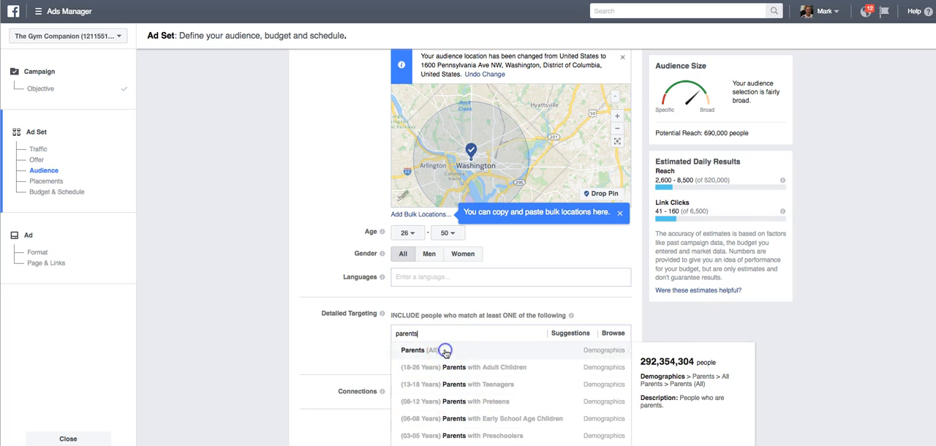
{"action": "left_click", "coordinate": [446, 354]}
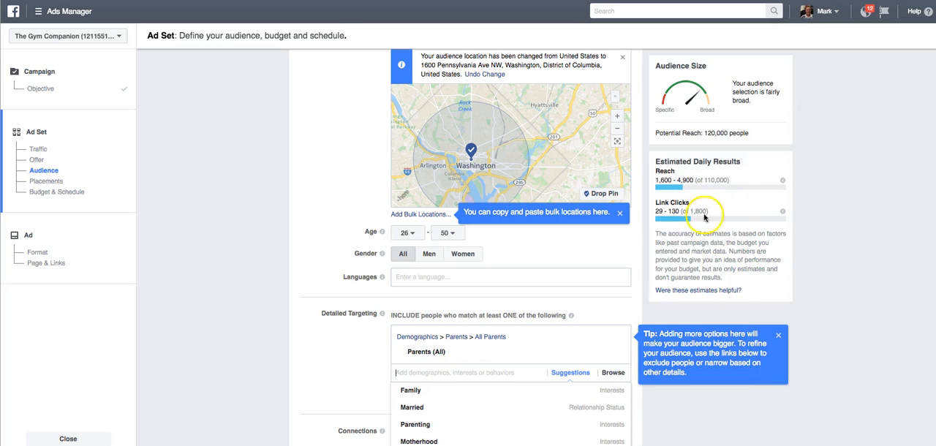
Restrict the location targeting to people who live in this location
{"action": "scroll", "coordinate": [831, 213], "scroll_direction": "up", "scroll_amount": 2}
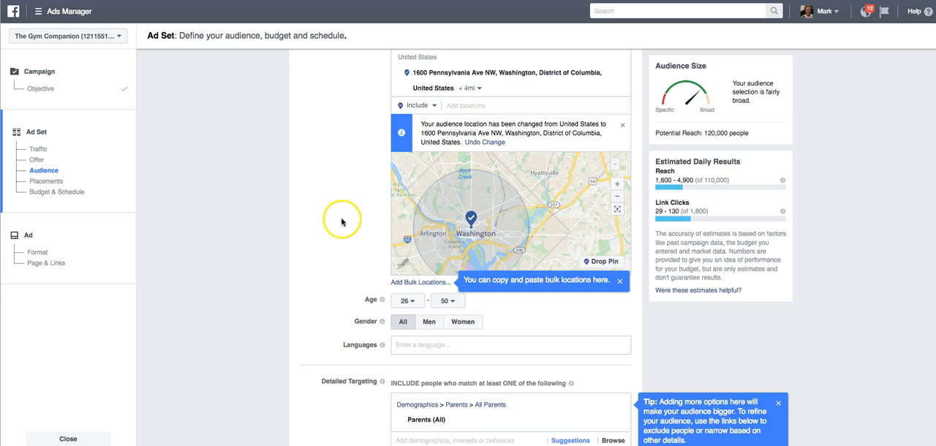
{"action": "scroll", "coordinate": [340, 219], "scroll_direction": "up", "scroll_amount": 2}
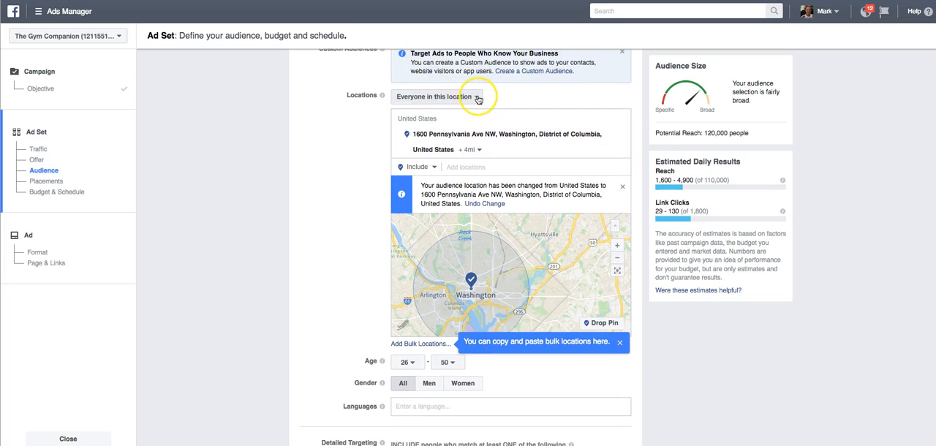
{"action": "left_click", "coordinate": [515, 290]}
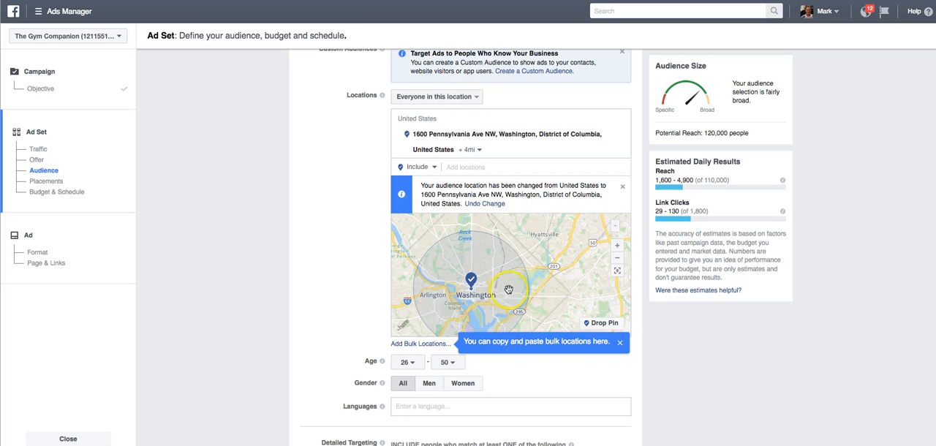
{"action": "left_click", "coordinate": [475, 96]}
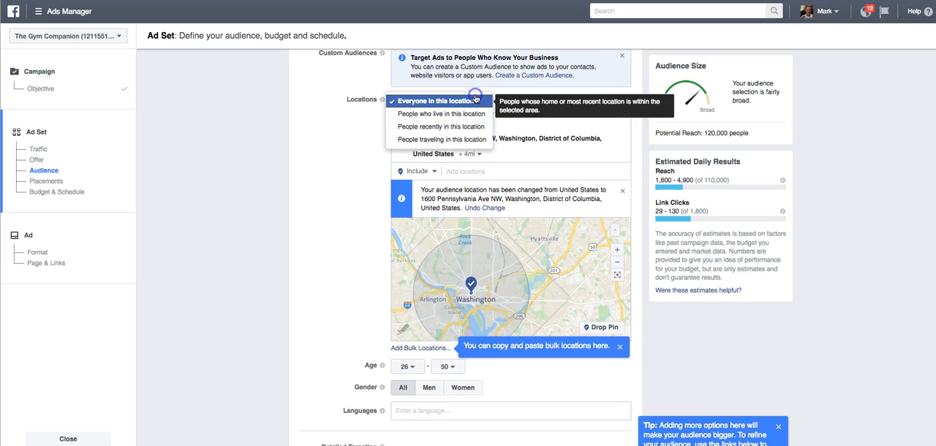
{"action": "left_click", "coordinate": [410, 115]}
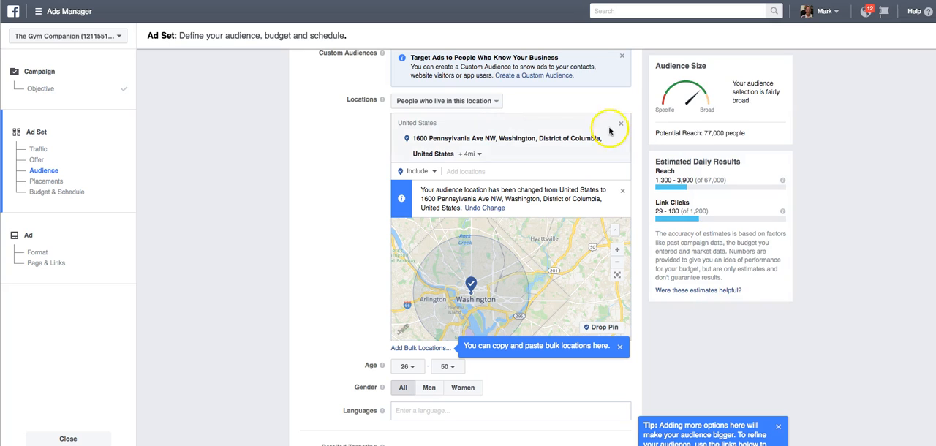
Check the potential reach and the targeted area, and try a 9 mi radius around the included address
{"action": "scroll", "coordinate": [837, 282], "scroll_direction": "down", "scroll_amount": 1}
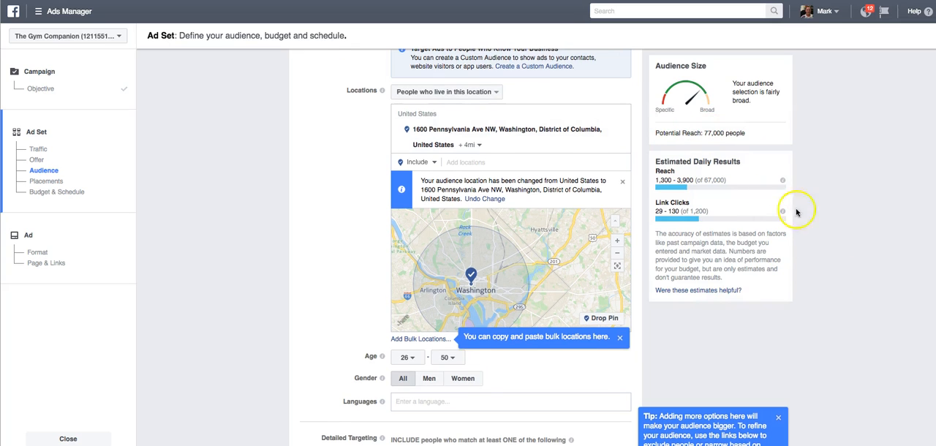
{"action": "scroll", "coordinate": [830, 228], "scroll_direction": "down", "scroll_amount": 1}
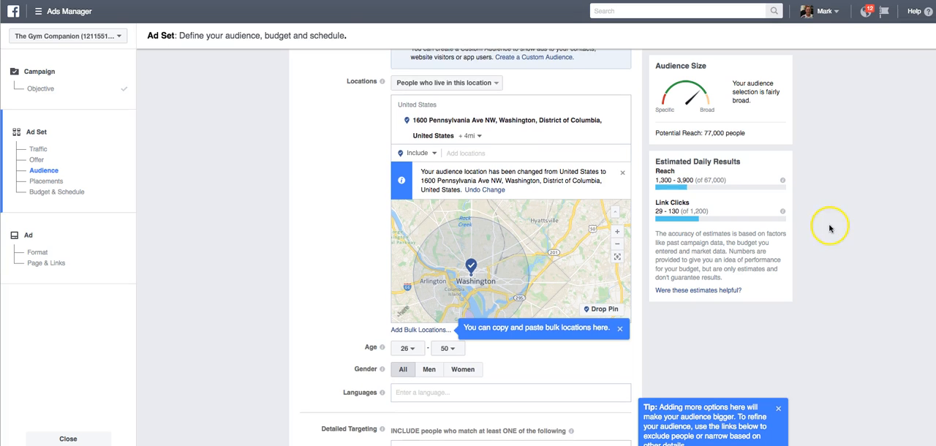
{"action": "scroll", "coordinate": [289, 163], "scroll_direction": "down", "scroll_amount": 5}
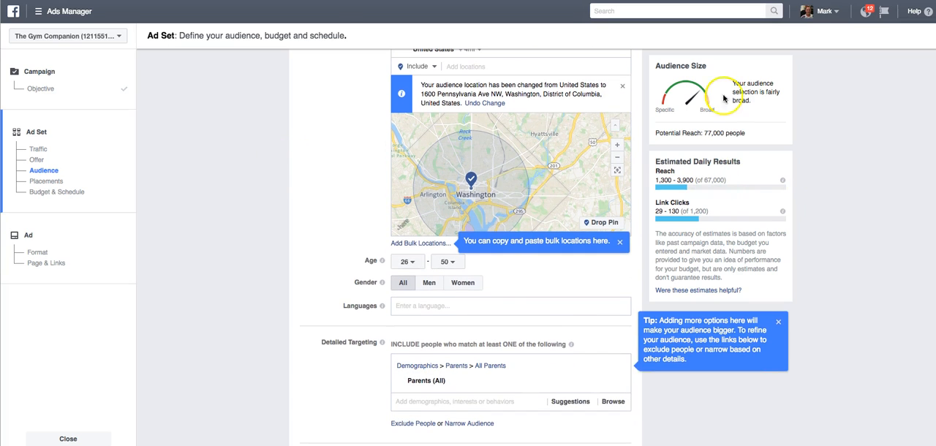
{"action": "scroll", "coordinate": [550, 124], "scroll_direction": "up", "scroll_amount": 3}
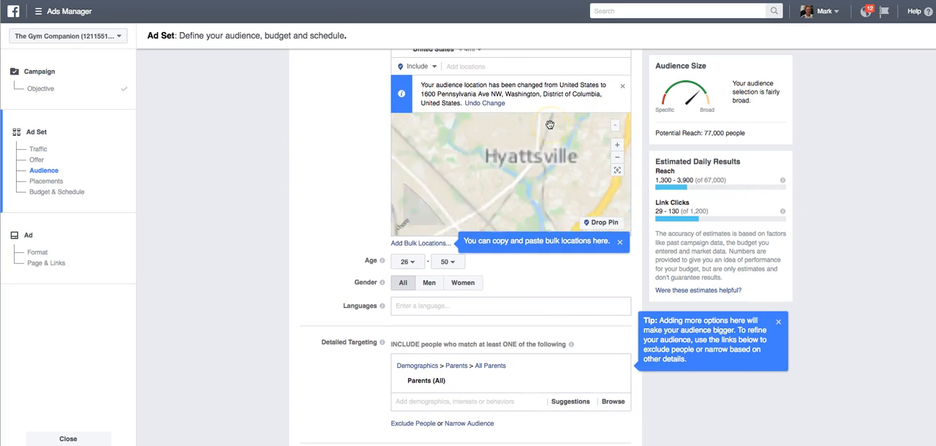
{"action": "scroll", "coordinate": [550, 125], "scroll_direction": "down", "scroll_amount": 3}
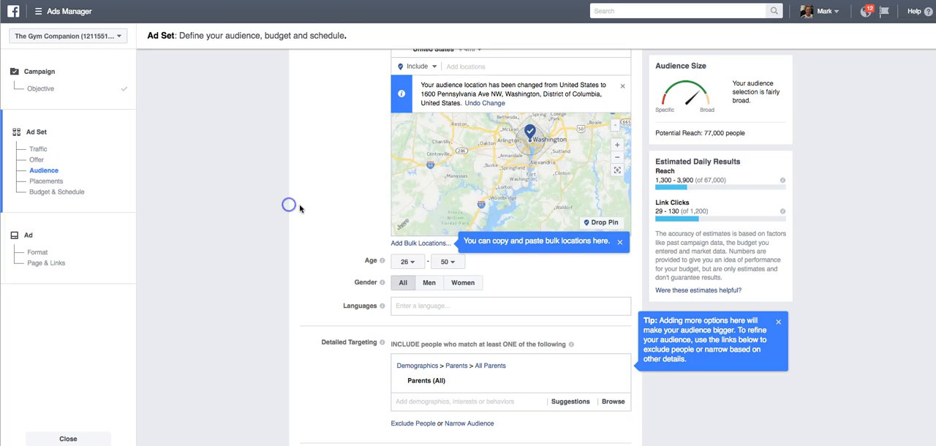
{"action": "scroll", "coordinate": [290, 203], "scroll_direction": "up", "scroll_amount": 10}
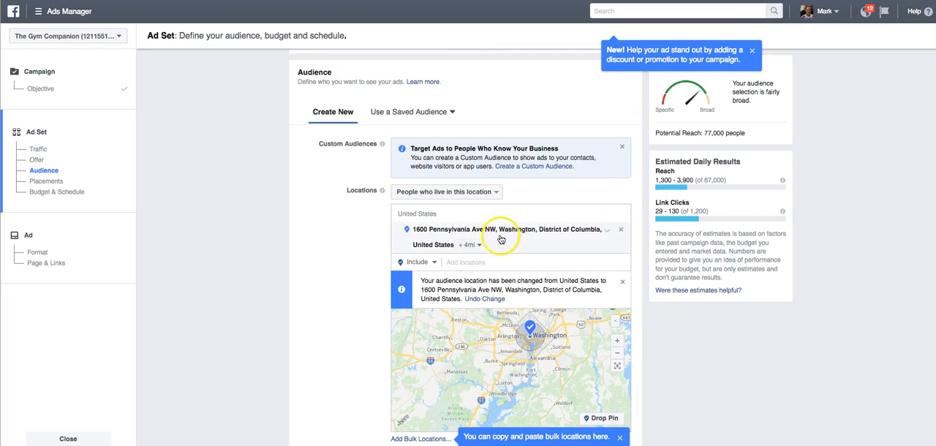
{"action": "left_click", "coordinate": [478, 247]}
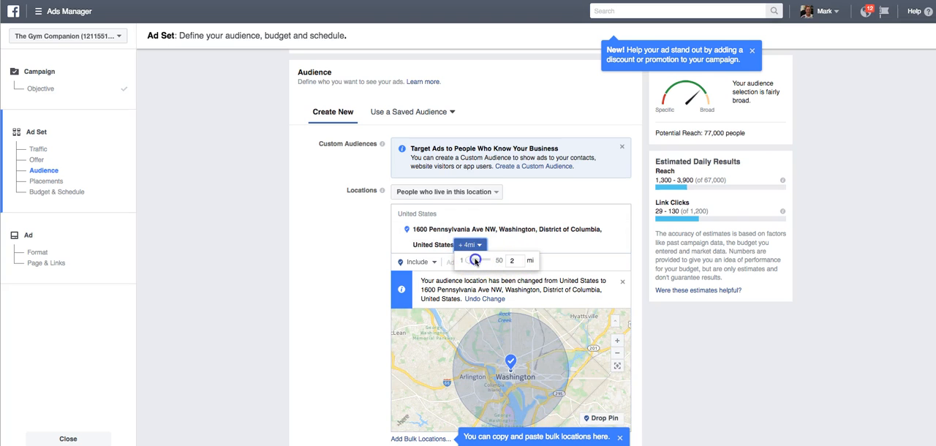
{"action": "left_click", "coordinate": [504, 261]}
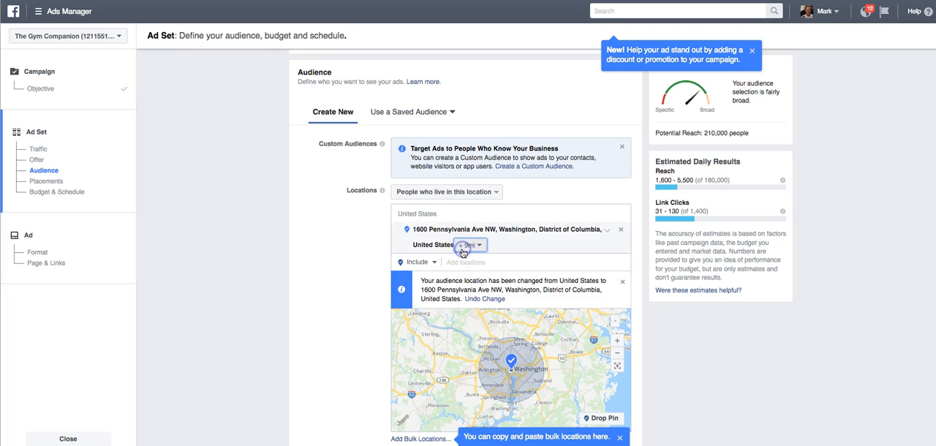
Set the radius around the included address to 5 mi and check the audience settings
{"action": "left_click", "coordinate": [483, 247]}
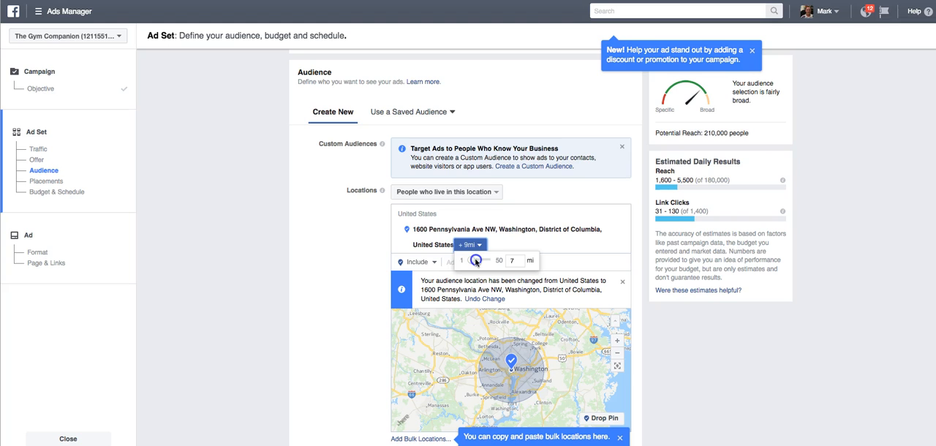
{"action": "left_click", "coordinate": [527, 249]}
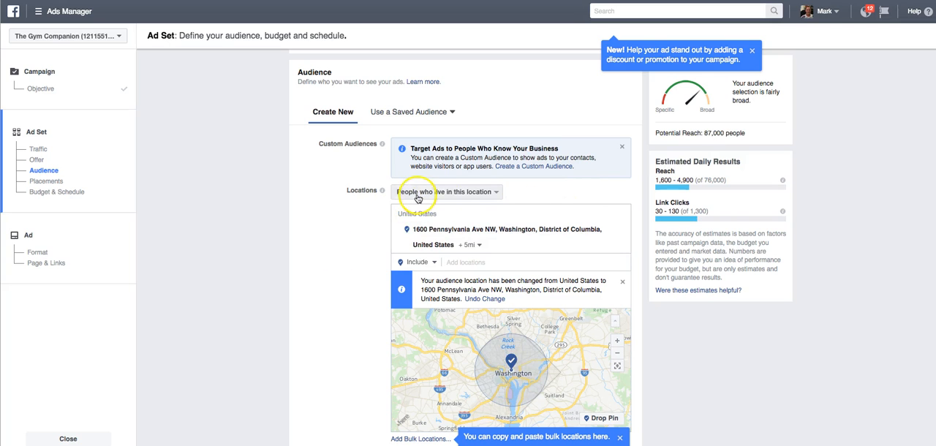
{"action": "scroll", "coordinate": [324, 247], "scroll_direction": "down", "scroll_amount": 2}
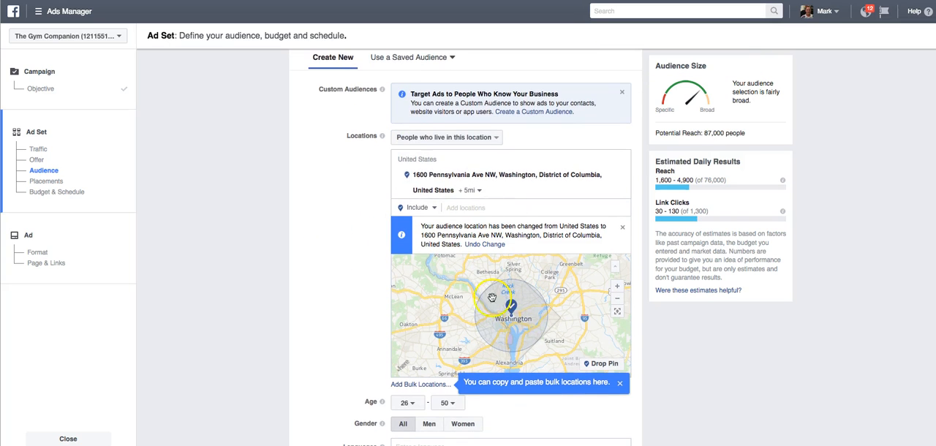
{"action": "scroll", "coordinate": [309, 292], "scroll_direction": "down", "scroll_amount": 5}
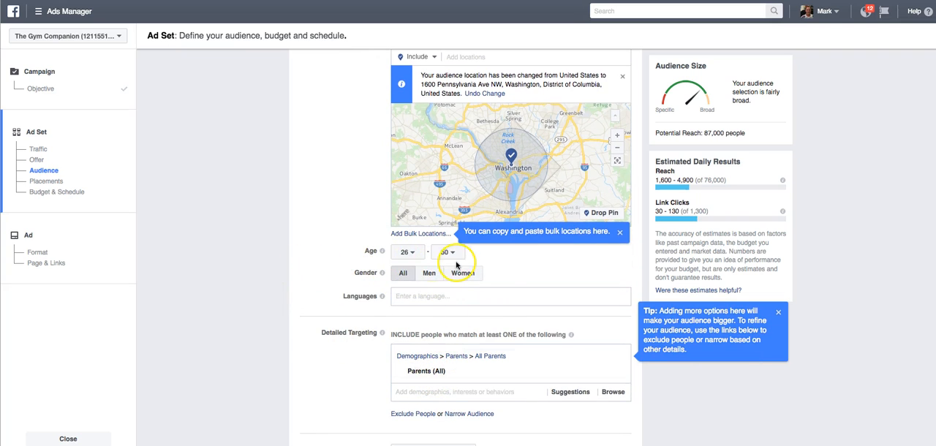
Switch the ad set from automatic placements to manually edited placements
{"action": "scroll", "coordinate": [310, 325], "scroll_direction": "down", "scroll_amount": 8}
{"action": "scroll", "coordinate": [312, 329], "scroll_direction": "down", "scroll_amount": 1}
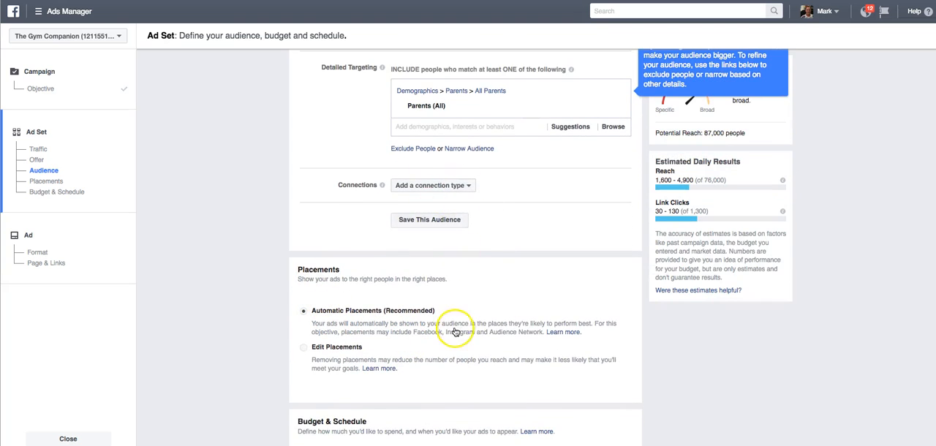
{"action": "scroll", "coordinate": [351, 292], "scroll_direction": "down", "scroll_amount": 2}
{"action": "scroll", "coordinate": [373, 273], "scroll_direction": "down", "scroll_amount": 2}
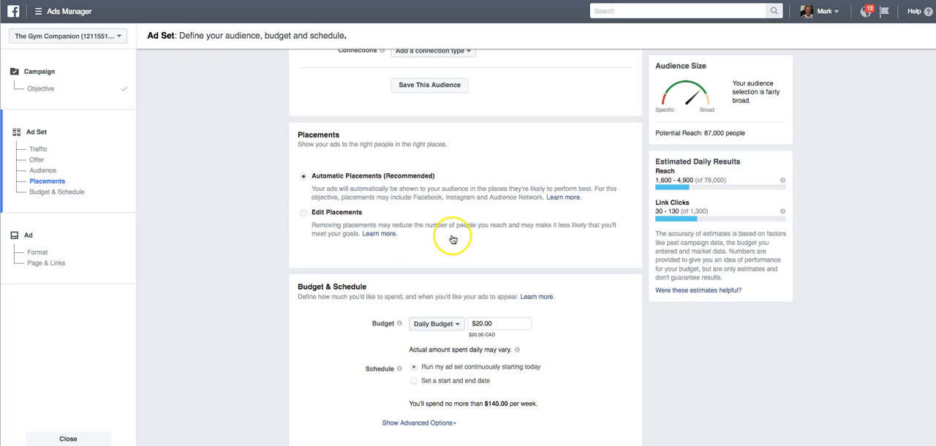
{"action": "scroll", "coordinate": [449, 241], "scroll_direction": "down", "scroll_amount": 1}
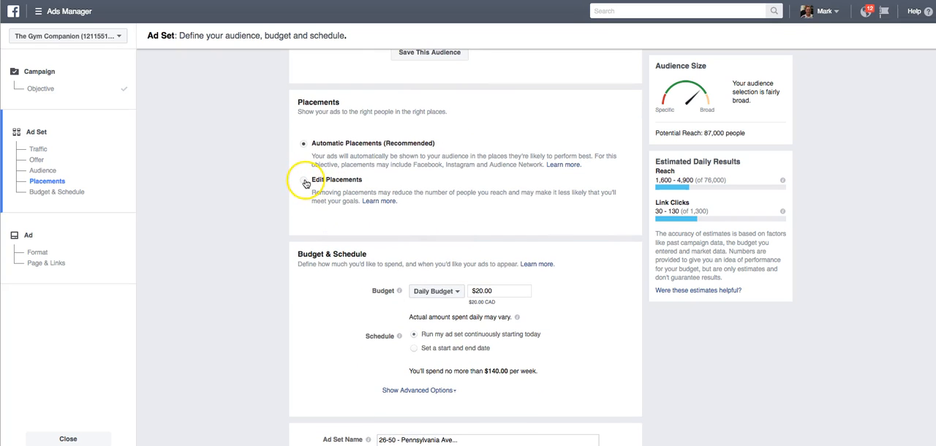
{"action": "left_click", "coordinate": [303, 182]}
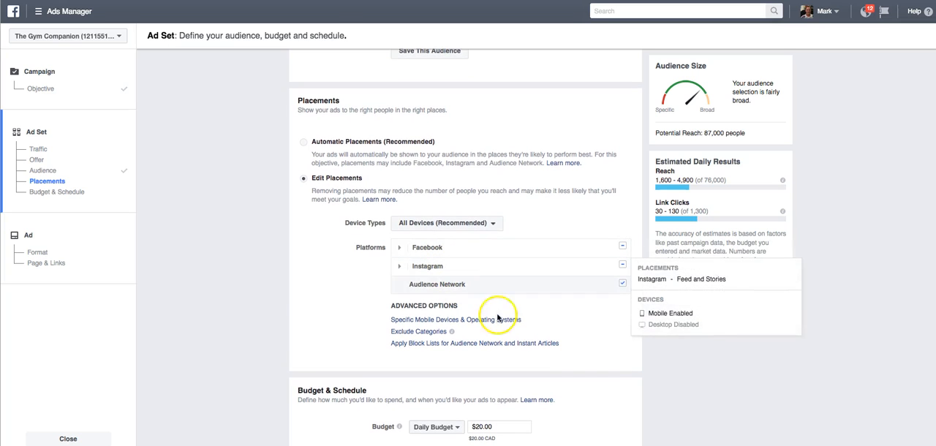
Exclude the Audience Network and Instagram platforms from the ad placements
{"action": "scroll", "coordinate": [731, 365], "scroll_direction": "down", "scroll_amount": 1}
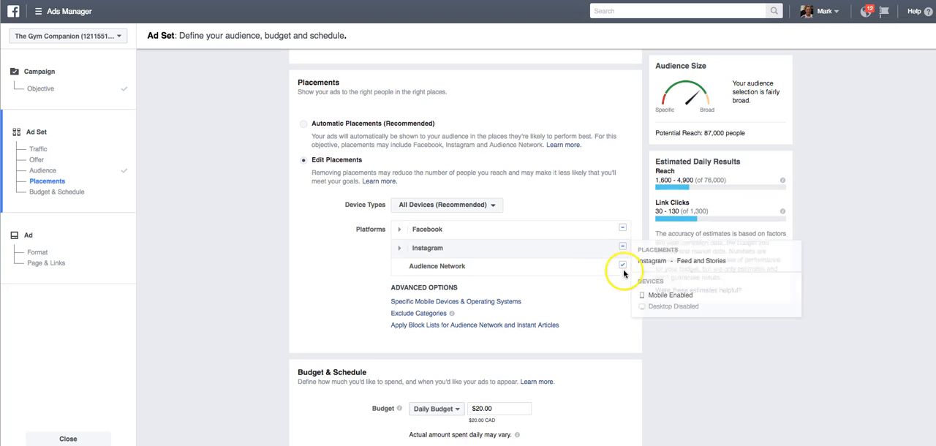
{"action": "scroll", "coordinate": [625, 268], "scroll_direction": "up", "scroll_amount": 1}
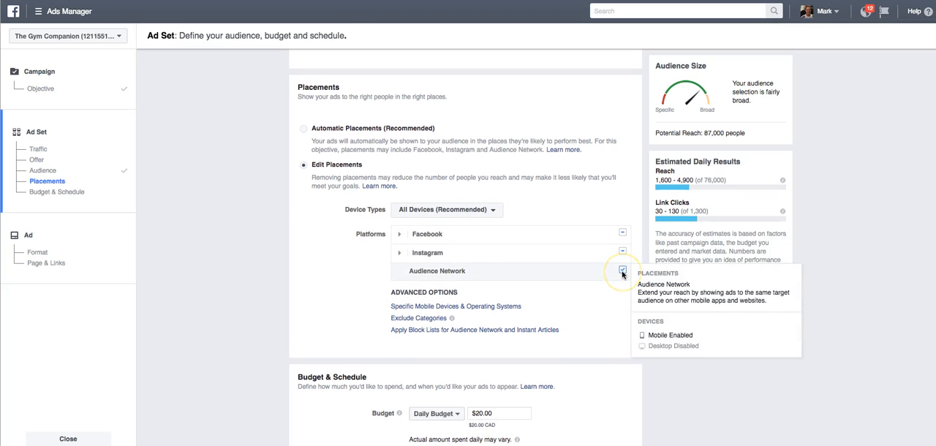
{"action": "left_click", "coordinate": [623, 271]}
{"action": "left_click", "coordinate": [621, 254]}
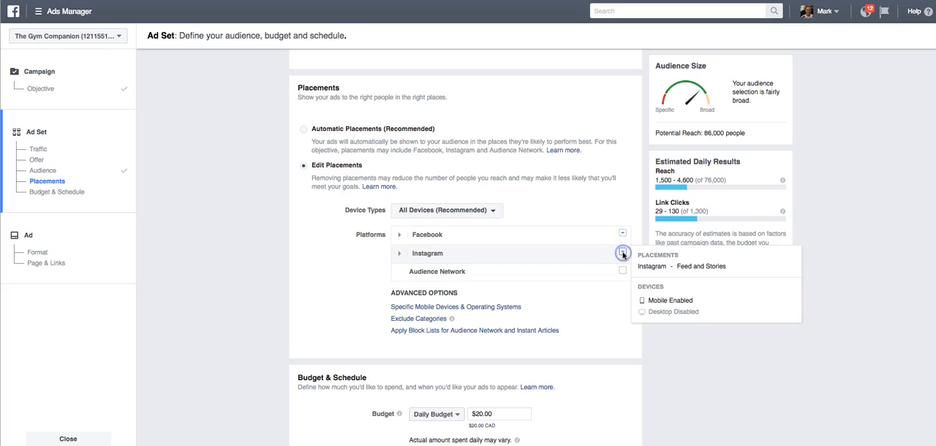
Exclude Instant Articles and Right Column from the Facebook placements
{"action": "left_click", "coordinate": [401, 234]}
{"action": "left_click", "coordinate": [623, 269]}
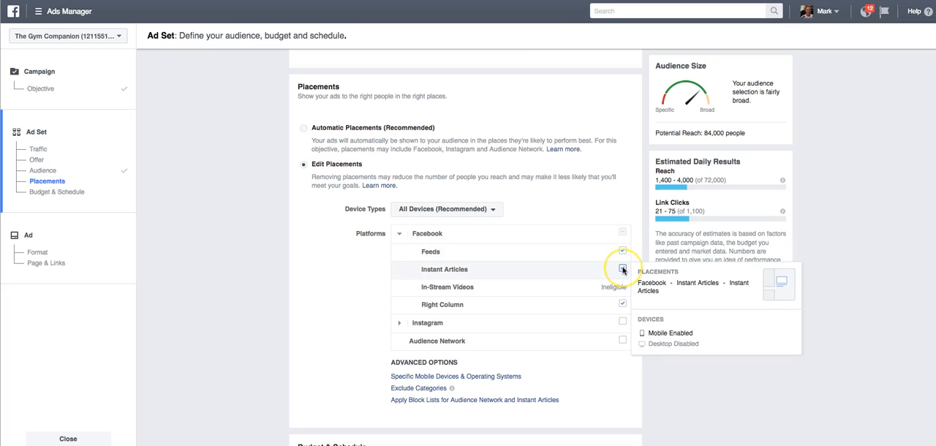
{"action": "left_click", "coordinate": [622, 304]}
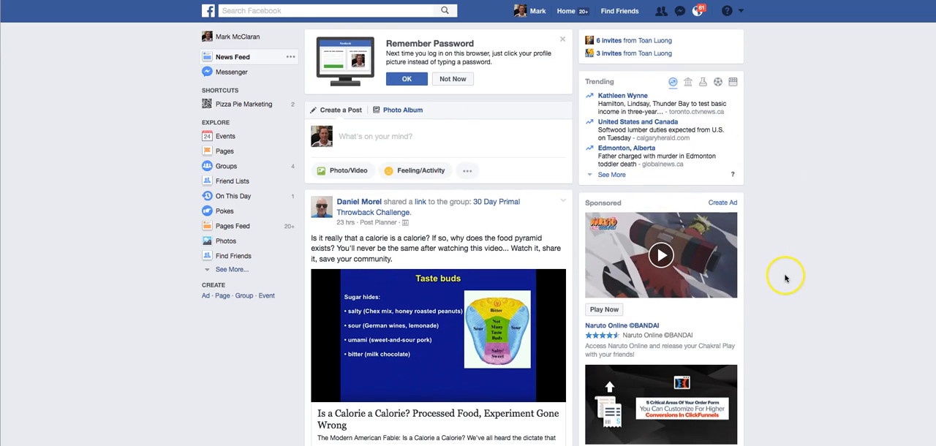
Examine the Facebook news feed, the device type options and the Feeds placement details, and collapse the Facebook placement list
{"action": "scroll", "coordinate": [779, 270], "scroll_direction": "down", "scroll_amount": 5}
{"action": "scroll", "coordinate": [777, 261], "scroll_direction": "up", "scroll_amount": 4}
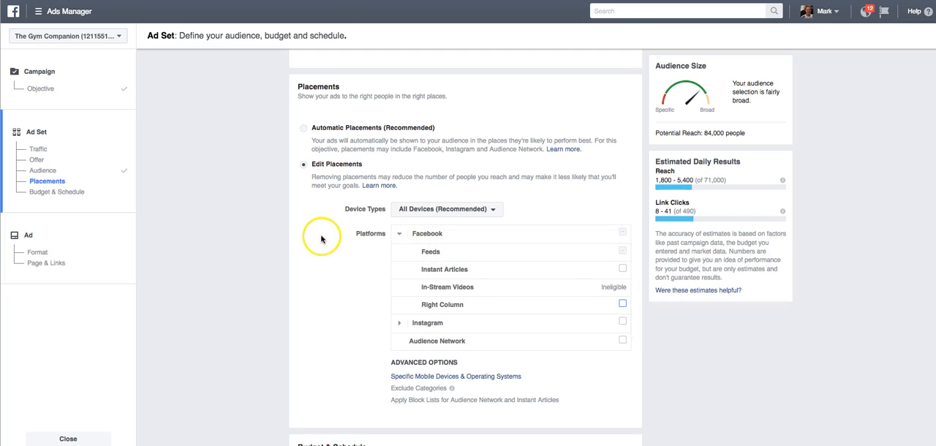
{"action": "scroll", "coordinate": [322, 236], "scroll_direction": "down", "scroll_amount": 1}
{"action": "left_click", "coordinate": [414, 172]}
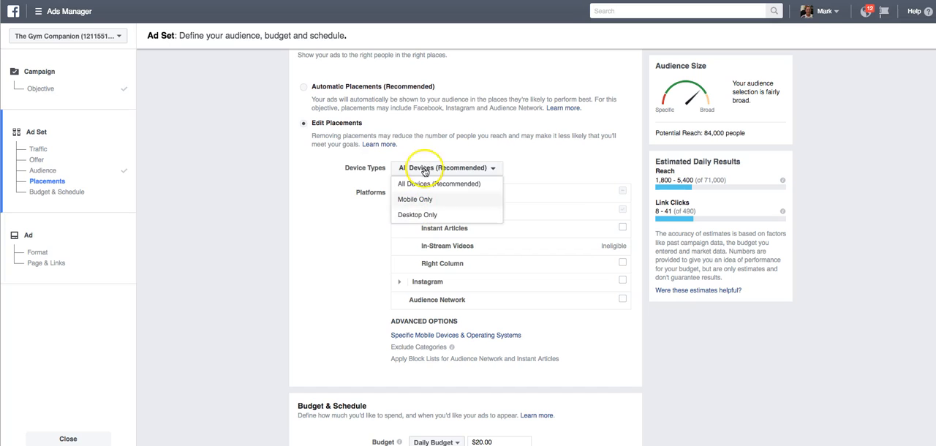
{"action": "left_click", "coordinate": [418, 169]}
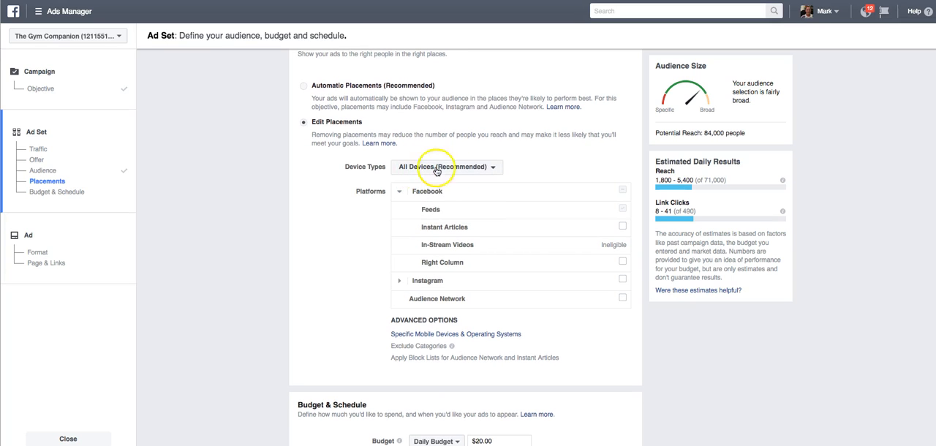
{"action": "mouse_move", "coordinate": [623, 215]}
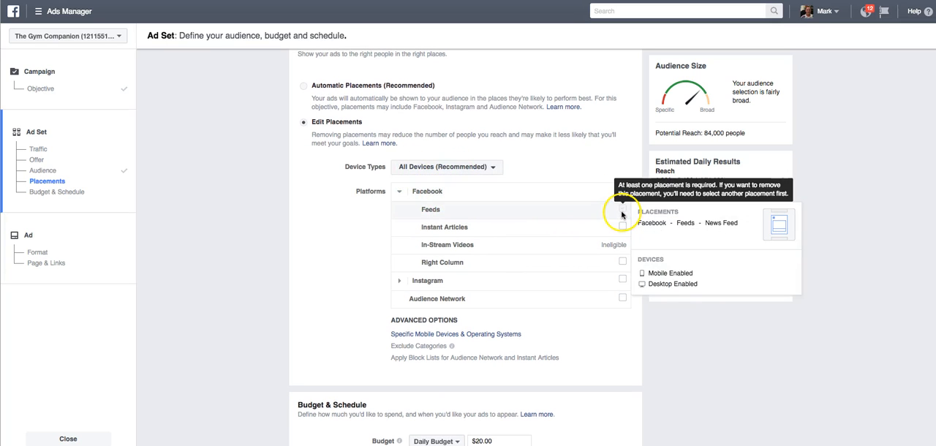
{"action": "scroll", "coordinate": [320, 244], "scroll_direction": "down", "scroll_amount": 2}
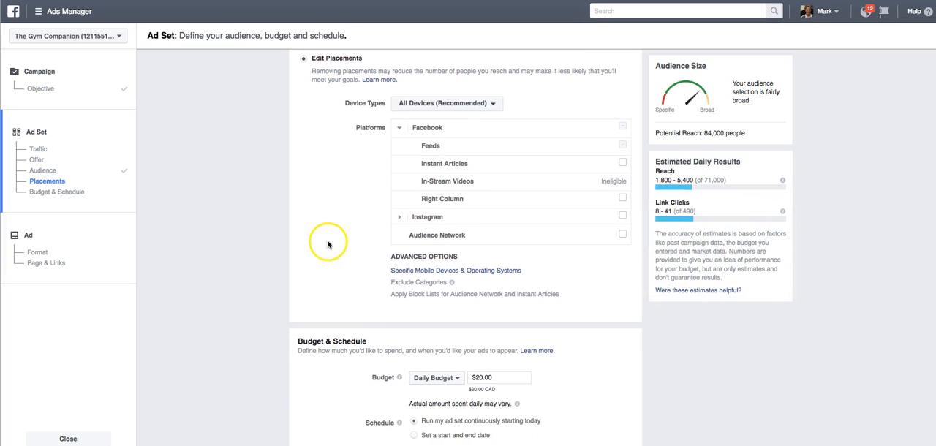
{"action": "left_click", "coordinate": [400, 129]}
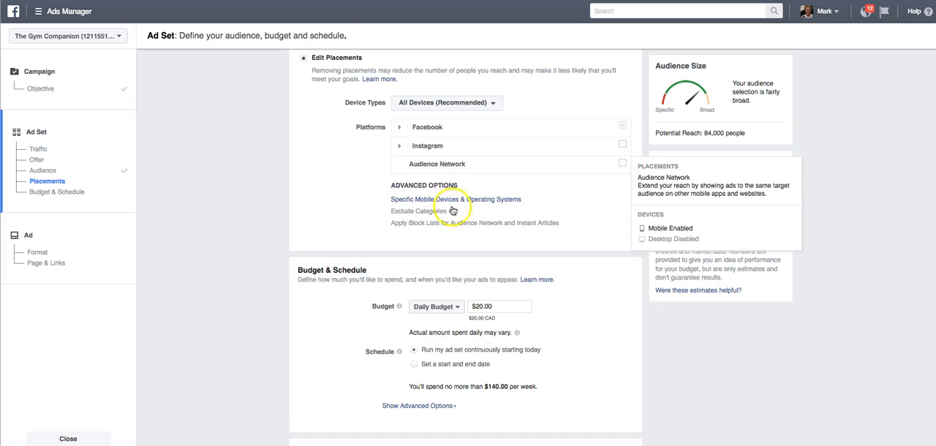
Set the ad set's daily budget to $10.00
{"action": "scroll", "coordinate": [328, 234], "scroll_direction": "down", "scroll_amount": 1}
{"action": "scroll", "coordinate": [329, 234], "scroll_direction": "down", "scroll_amount": 1}
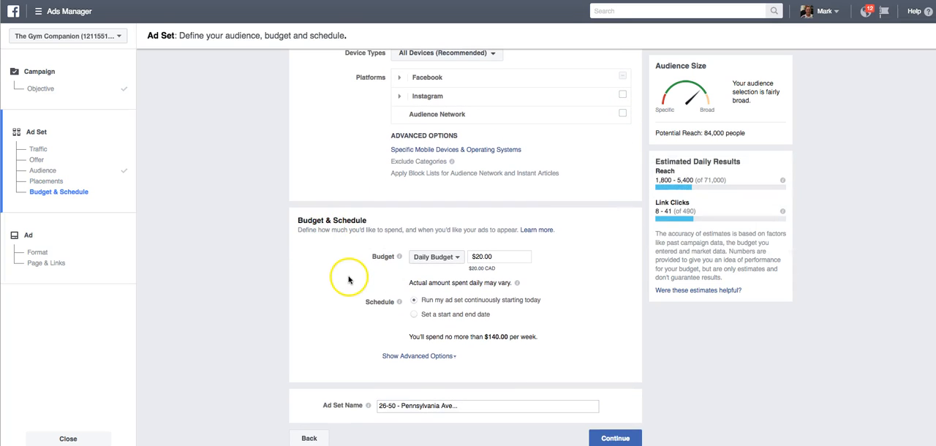
{"action": "left_click", "coordinate": [476, 257]}
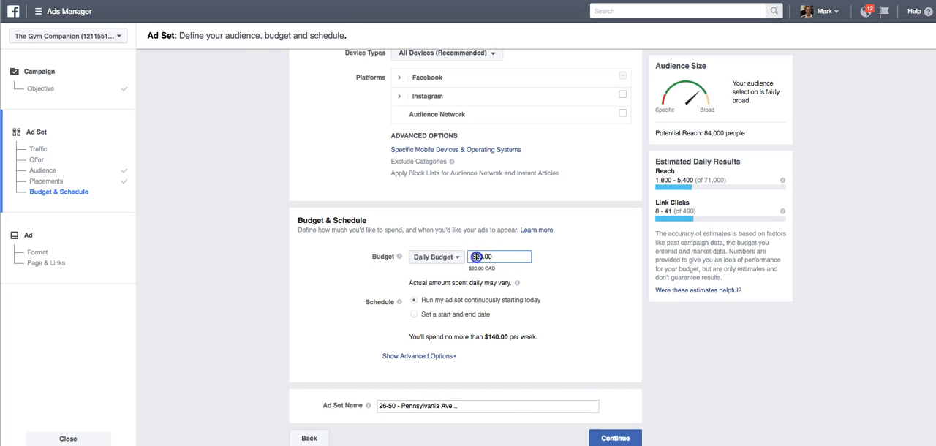
{"action": "key", "text": "BackSpace"}
{"action": "type", "text": "1"}
{"action": "left_click", "coordinate": [354, 266]}
Schedule the ad set with a start and end date, ending on Apr 30, 2017
{"action": "left_click", "coordinate": [414, 318]}
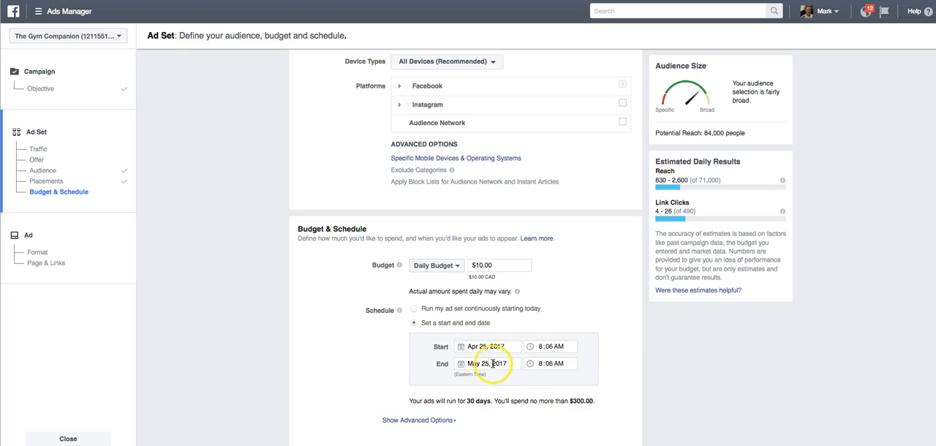
{"action": "left_click", "coordinate": [493, 363]}
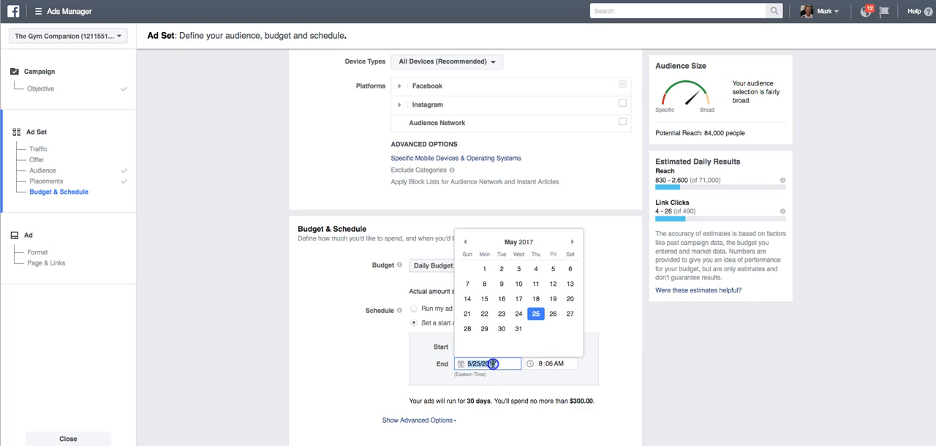
{"action": "left_click", "coordinate": [465, 243]}
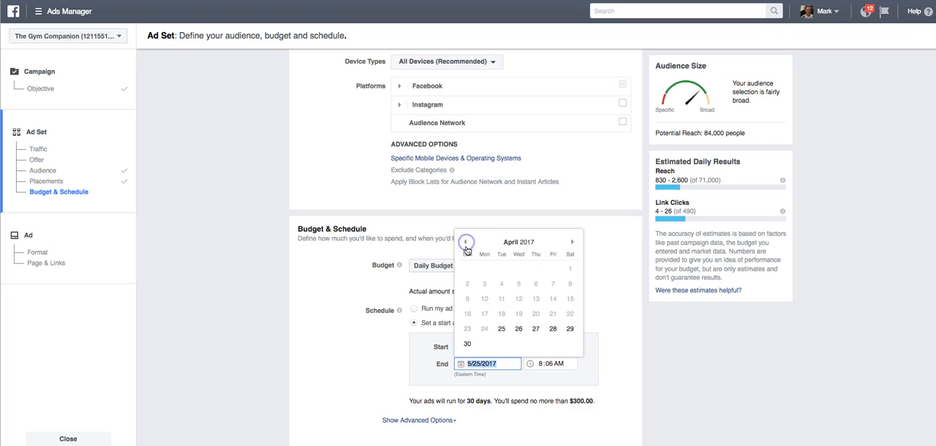
{"action": "left_click", "coordinate": [468, 346]}
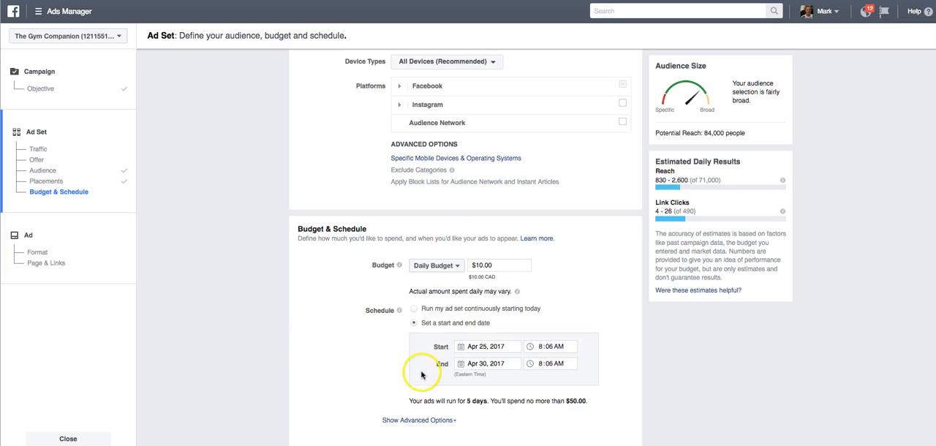
Name the ad set "5 miles out all parents" and continue to the ad creation page
{"action": "scroll", "coordinate": [377, 364], "scroll_direction": "down", "scroll_amount": 2}
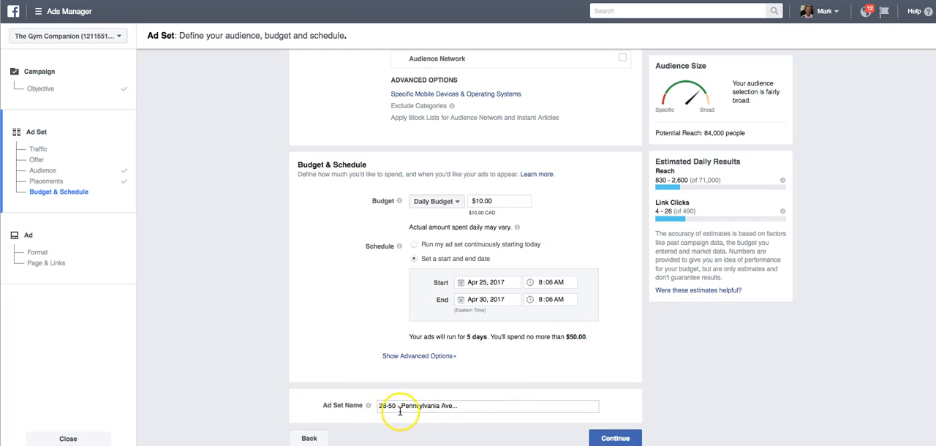
{"action": "scroll", "coordinate": [381, 407], "scroll_direction": "up", "scroll_amount": 1}
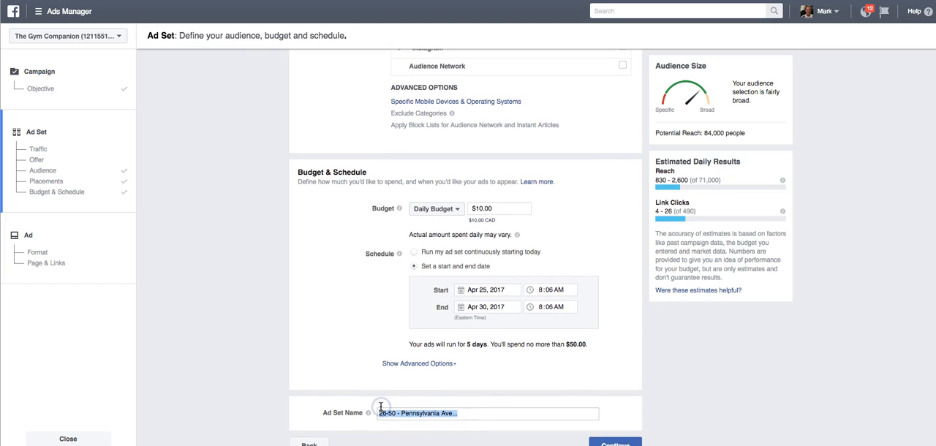
{"action": "type", "text": "5 miles out all parents"}
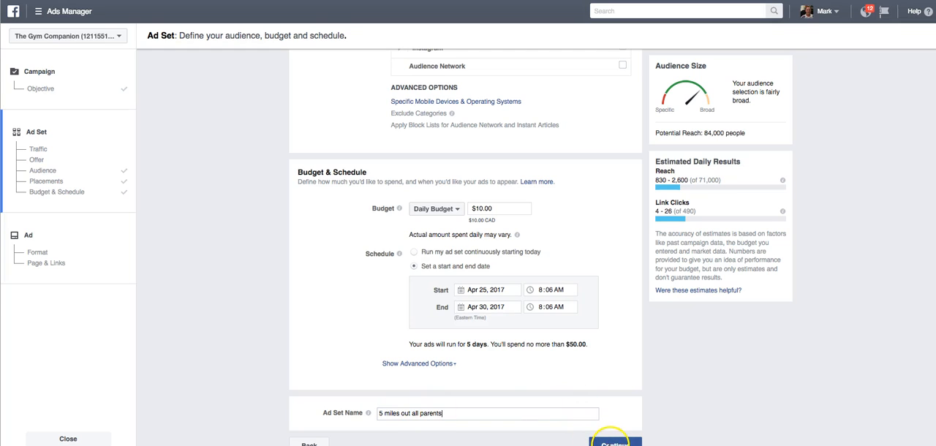
{"action": "left_click", "coordinate": [611, 443]}
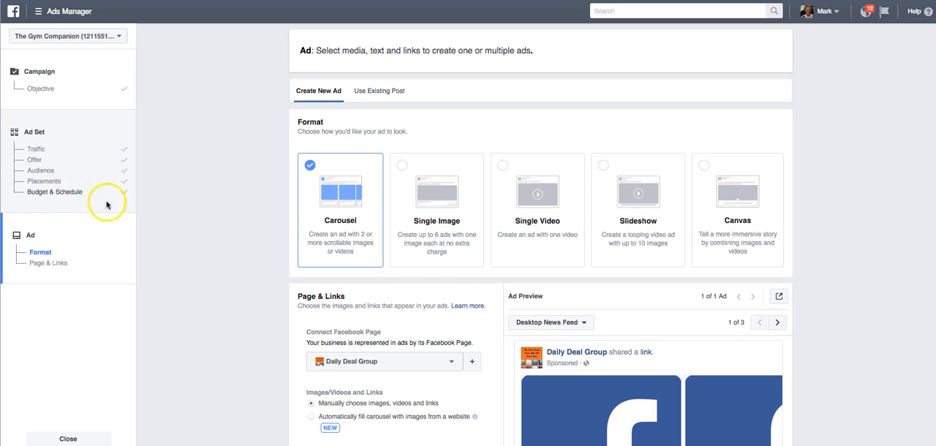
Choose the Single Image ad format and check the ad image in the Google Docs ad template
{"action": "scroll", "coordinate": [198, 215], "scroll_direction": "down", "scroll_amount": 2}
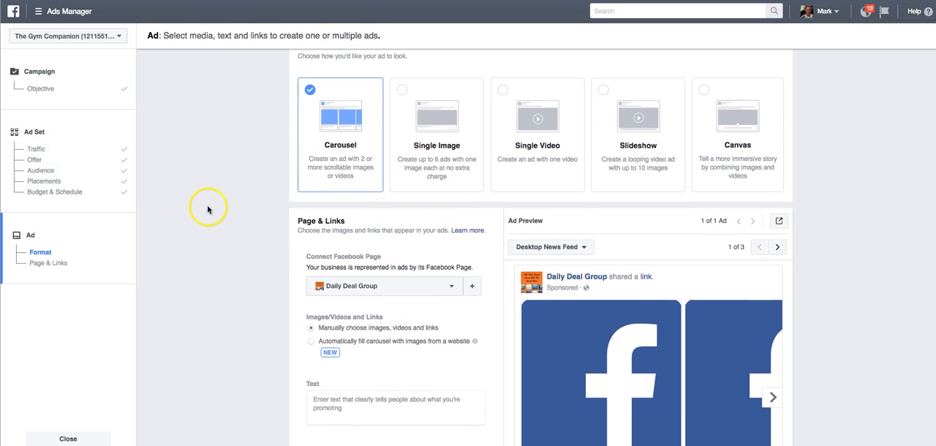
{"action": "left_click", "coordinate": [415, 98]}
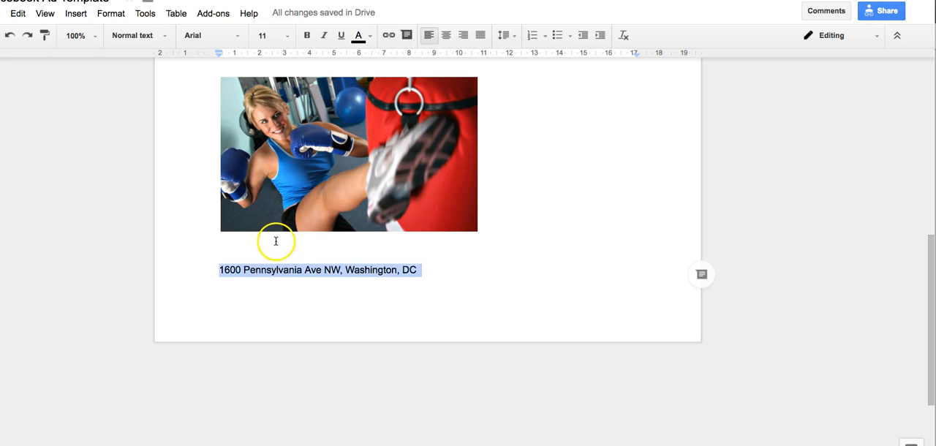
{"action": "scroll", "coordinate": [276, 242], "scroll_direction": "up", "scroll_amount": 4}
{"action": "left_click", "coordinate": [852, 243]}
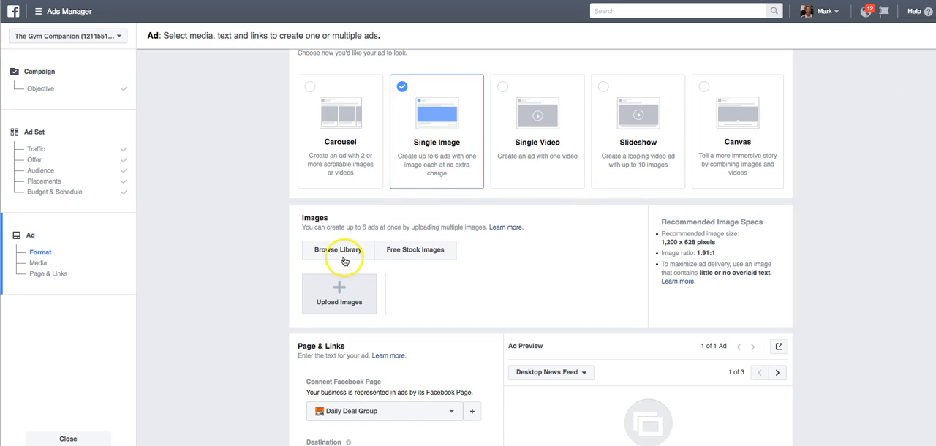
Upload kickboxing.jpg from the Downloads folder as the ad image
{"action": "left_click", "coordinate": [346, 294]}
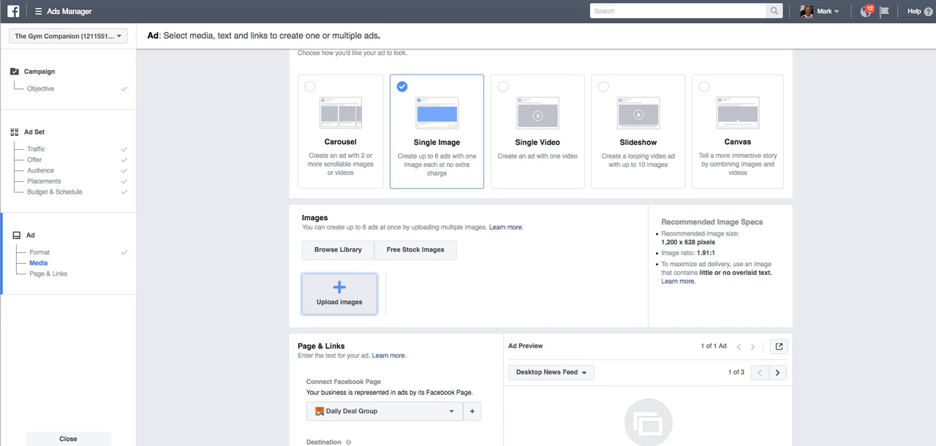
{"action": "left_click", "coordinate": [433, 77]}
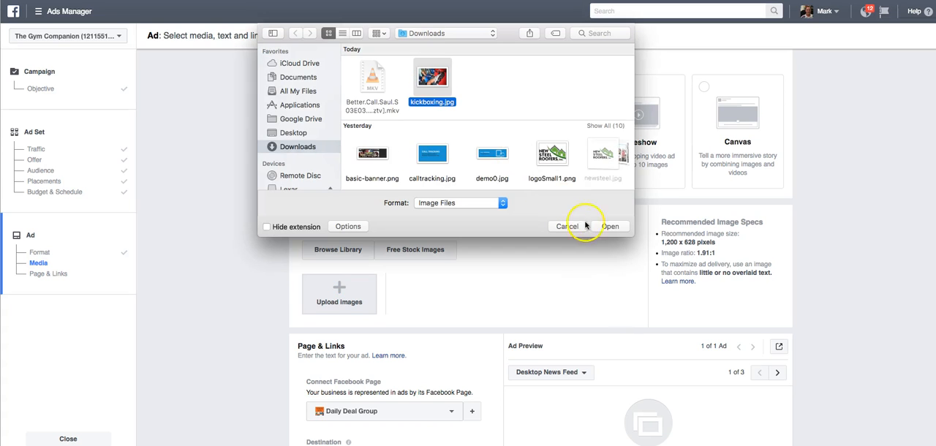
{"action": "left_click", "coordinate": [613, 227]}
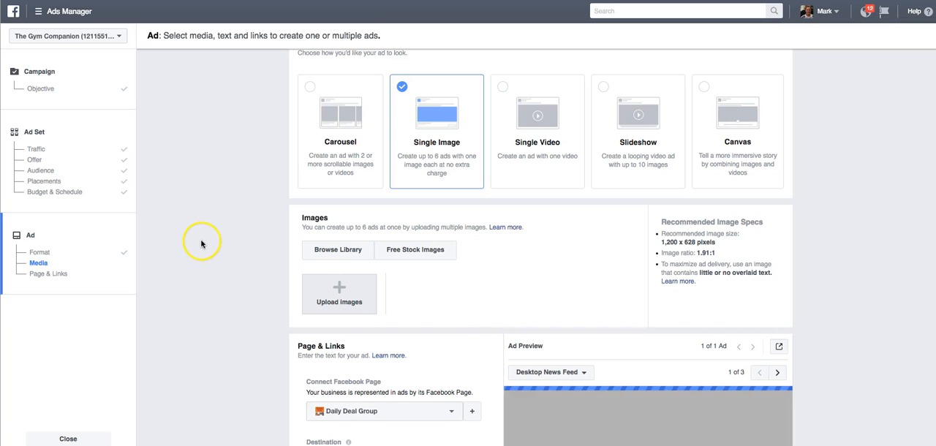
Check the uploaded image in the ad preview and connect the ad to the Niagara's Top Rated Facebook page
{"action": "scroll", "coordinate": [198, 242], "scroll_direction": "down", "scroll_amount": 3}
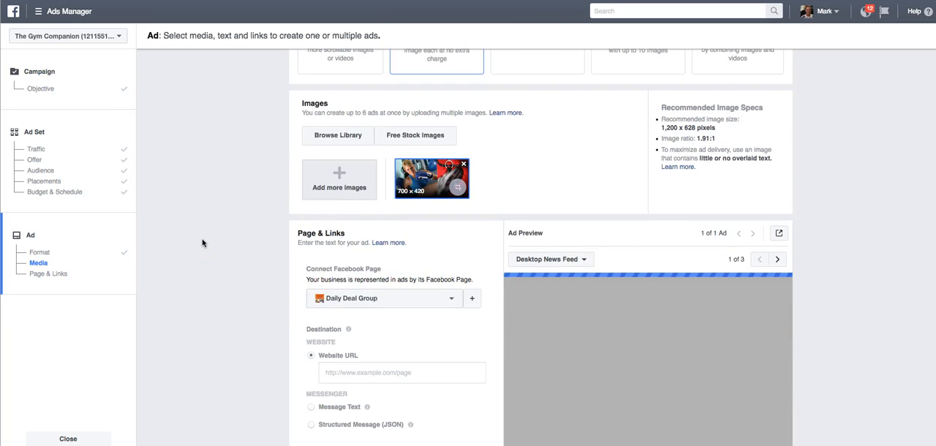
{"action": "scroll", "coordinate": [202, 243], "scroll_direction": "down", "scroll_amount": 3}
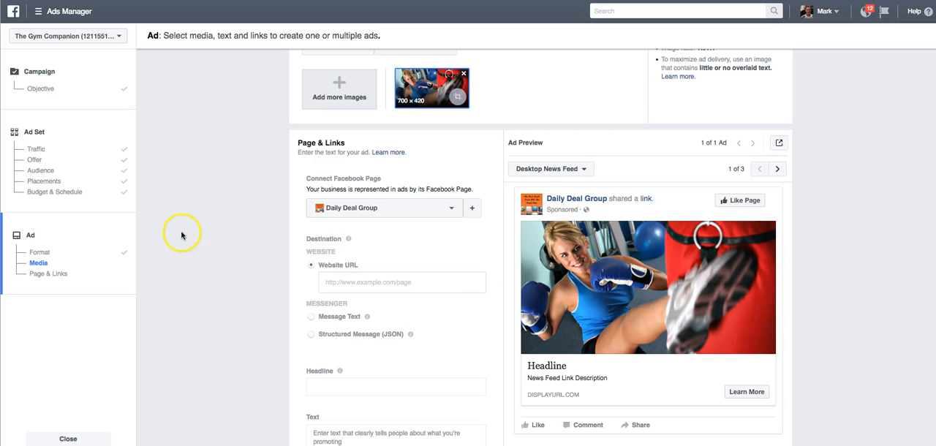
{"action": "scroll", "coordinate": [201, 234], "scroll_direction": "up", "scroll_amount": 1}
{"action": "scroll", "coordinate": [200, 235], "scroll_direction": "down", "scroll_amount": 2}
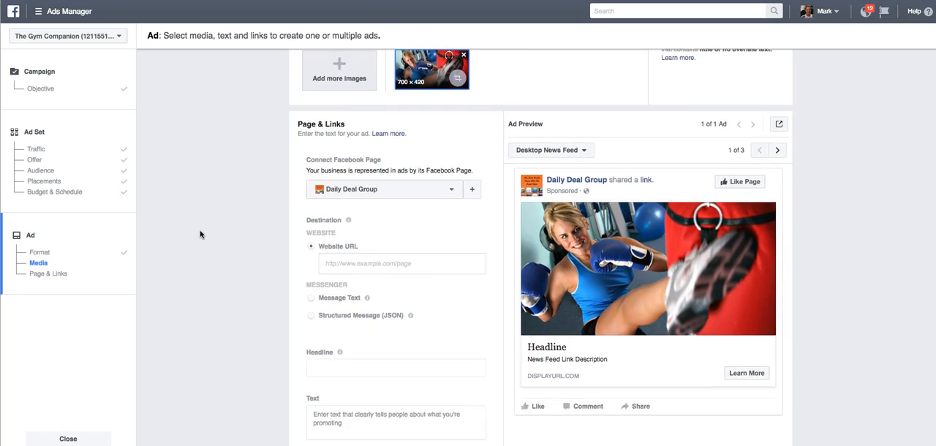
{"action": "scroll", "coordinate": [200, 235], "scroll_direction": "up", "scroll_amount": 1}
{"action": "left_click", "coordinate": [221, 195]}
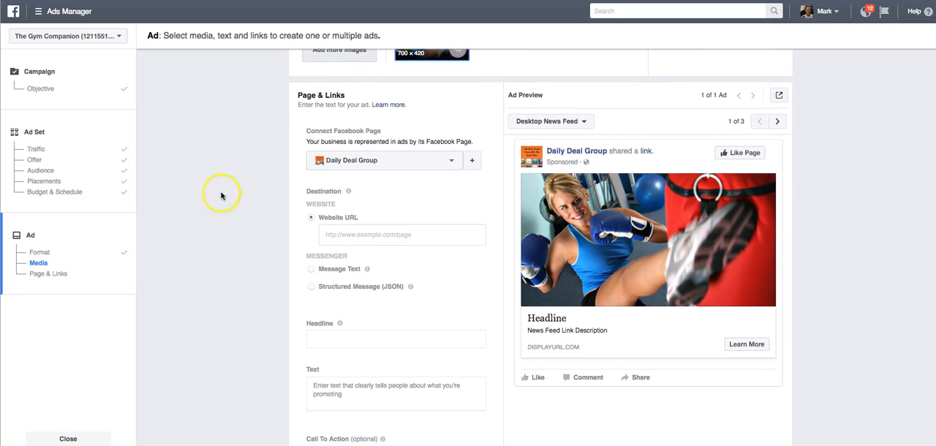
{"action": "left_click", "coordinate": [454, 162]}
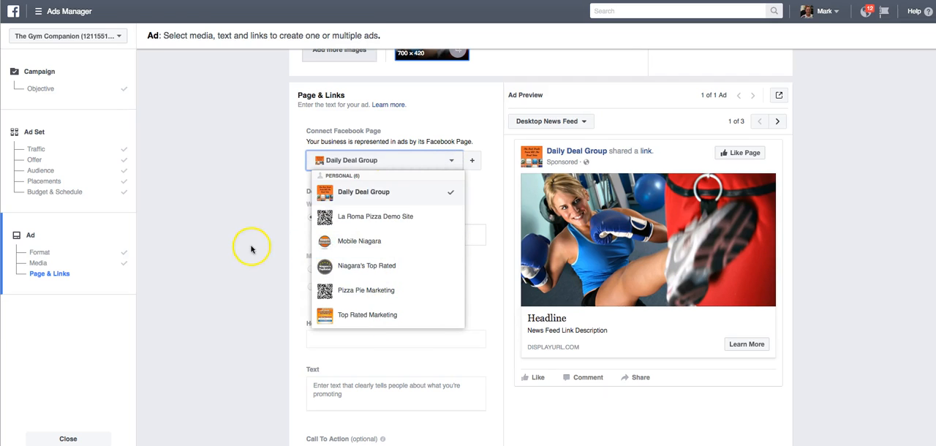
{"action": "left_click", "coordinate": [400, 267]}
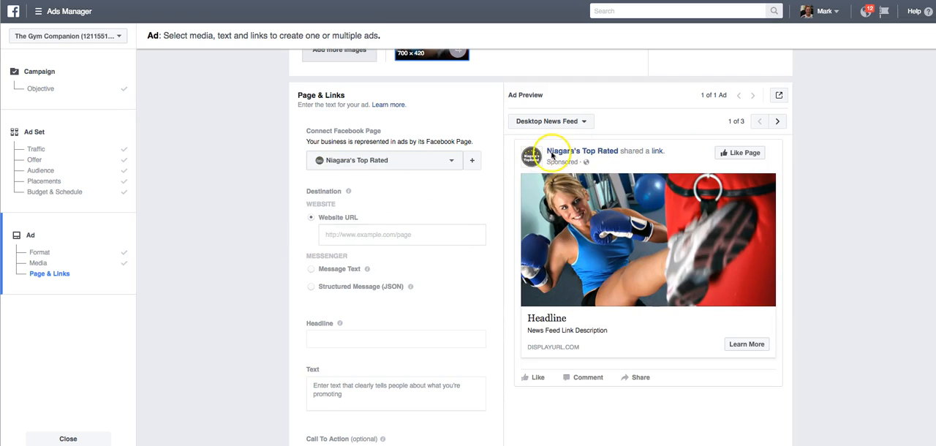
{"action": "left_click", "coordinate": [376, 238]}
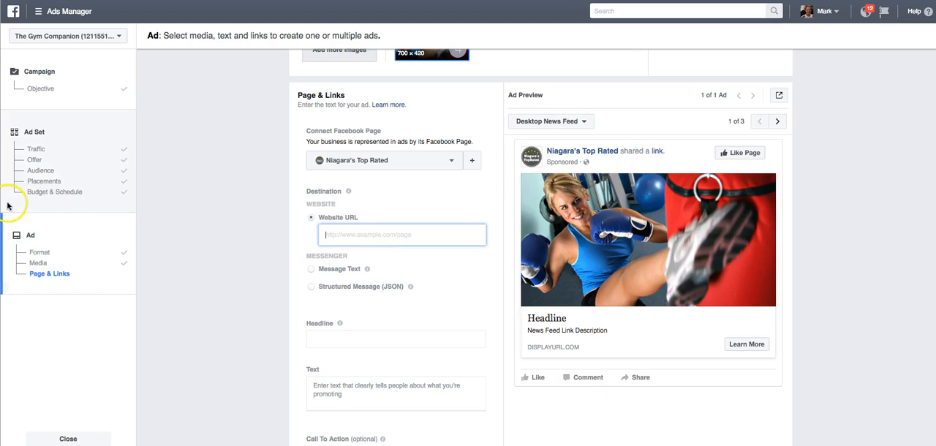
{"action": "key", "text": "super+Tab"}
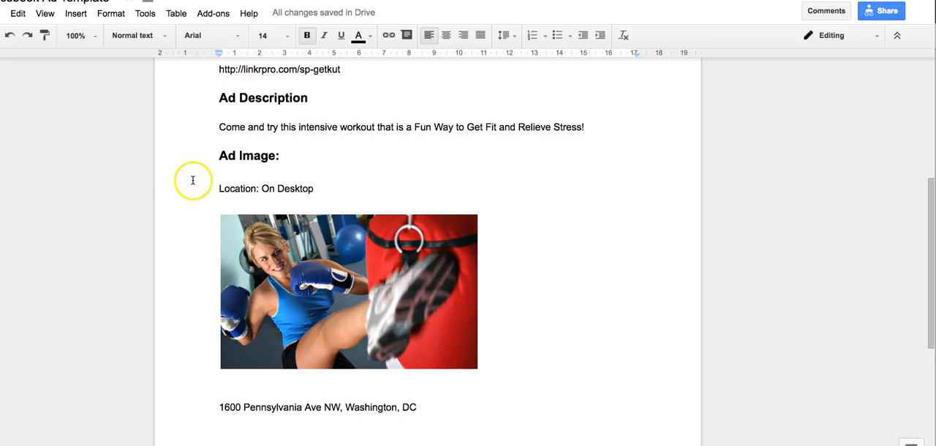
{"action": "scroll", "coordinate": [193, 182], "scroll_direction": "up", "scroll_amount": 3}
{"action": "left_click_drag", "start_coordinate": [353, 247], "coordinate": [231, 249]}
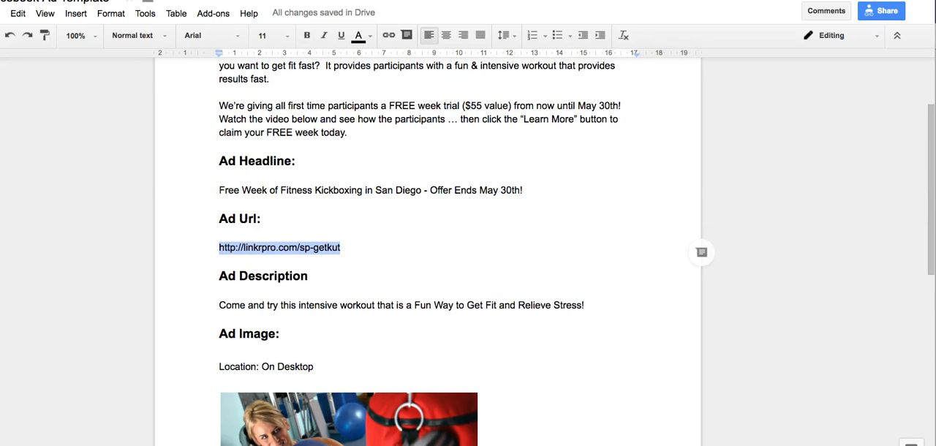
{"action": "key", "text": "super+Tab"}
{"action": "type", "text": "http://linkrpro.com/sp-getkut"}
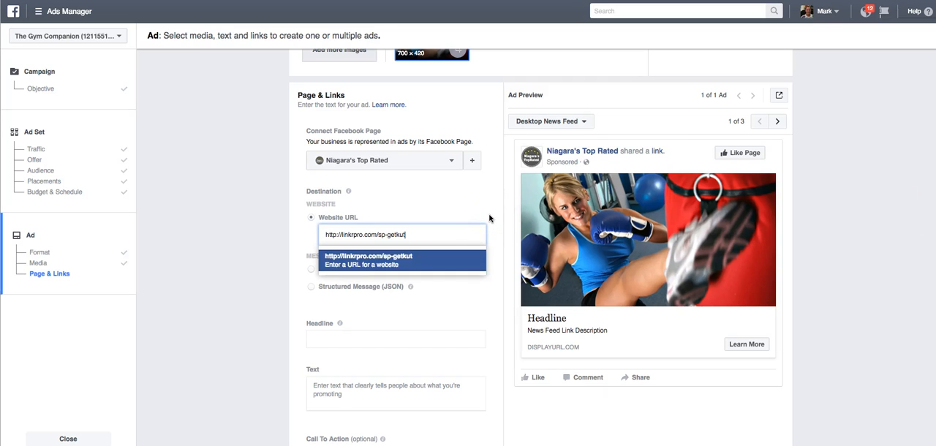
{"action": "left_click", "coordinate": [451, 253]}
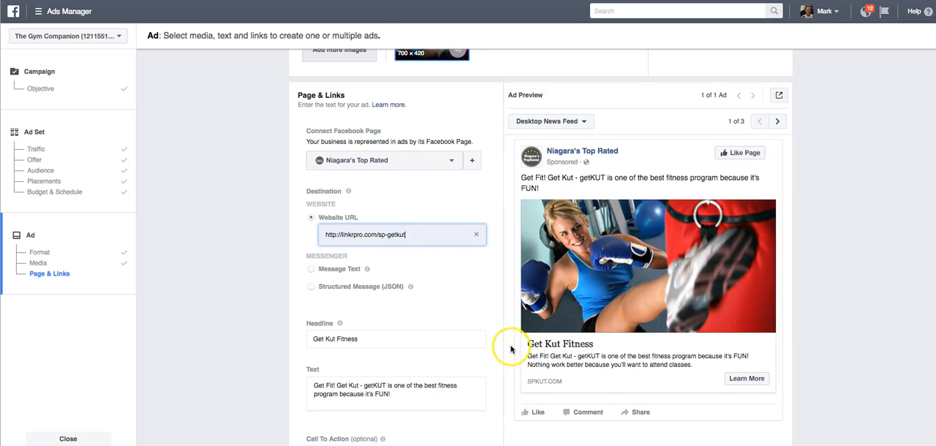
{"action": "scroll", "coordinate": [514, 353], "scroll_direction": "down", "scroll_amount": 1}
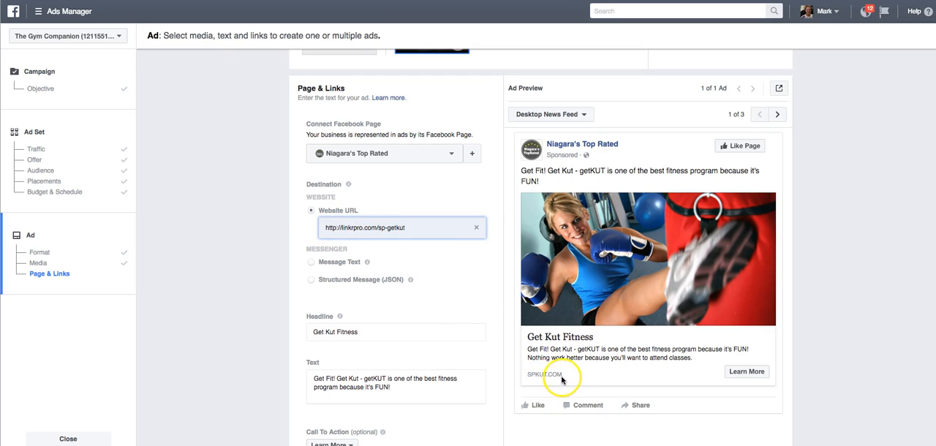
Replace the ad's Headline with "Free Week of Fitness Kickboxing in San Diego - Offer Ends May 30th!" from the Google Docs ad template
{"action": "scroll", "coordinate": [431, 287], "scroll_direction": "down", "scroll_amount": 1}
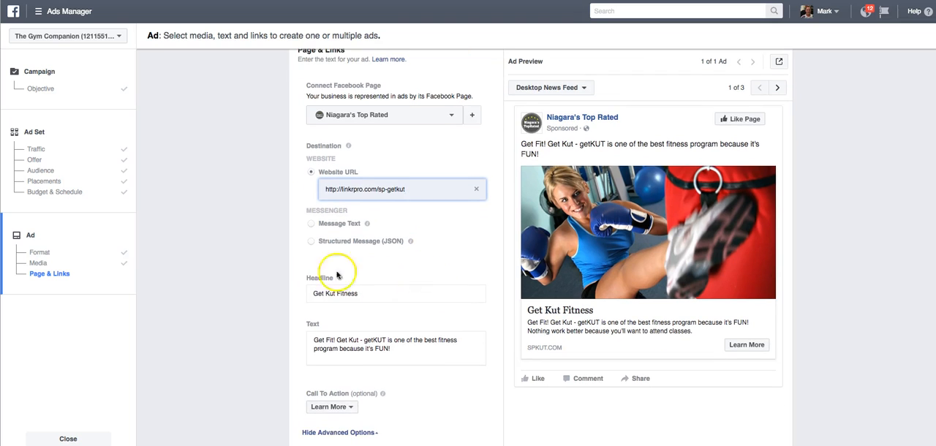
{"action": "scroll", "coordinate": [251, 261], "scroll_direction": "down", "scroll_amount": 3}
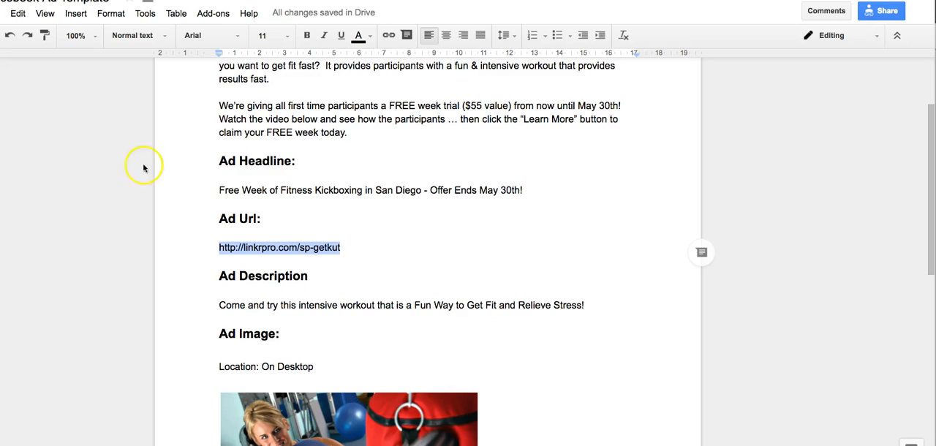
{"action": "left_click_drag", "start_coordinate": [220, 191], "coordinate": [537, 198]}
{"action": "key", "text": "ctrl+c"}
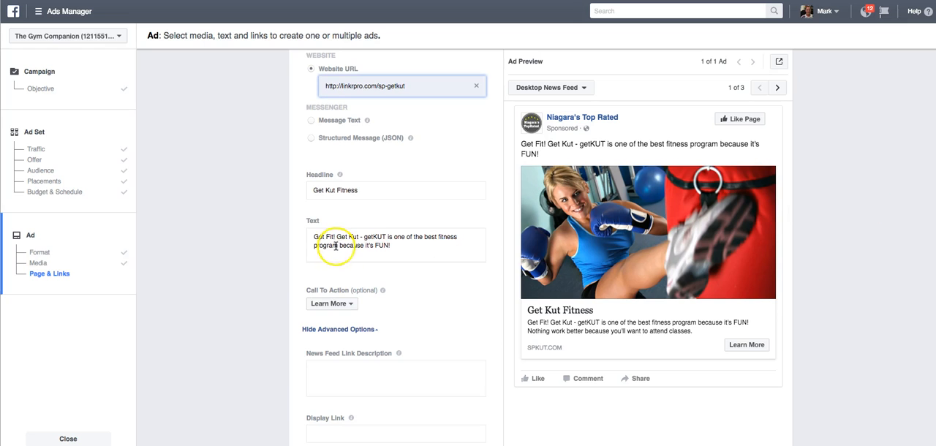
{"action": "left_click", "coordinate": [306, 190]}
{"action": "key", "text": "ctrl+v"}
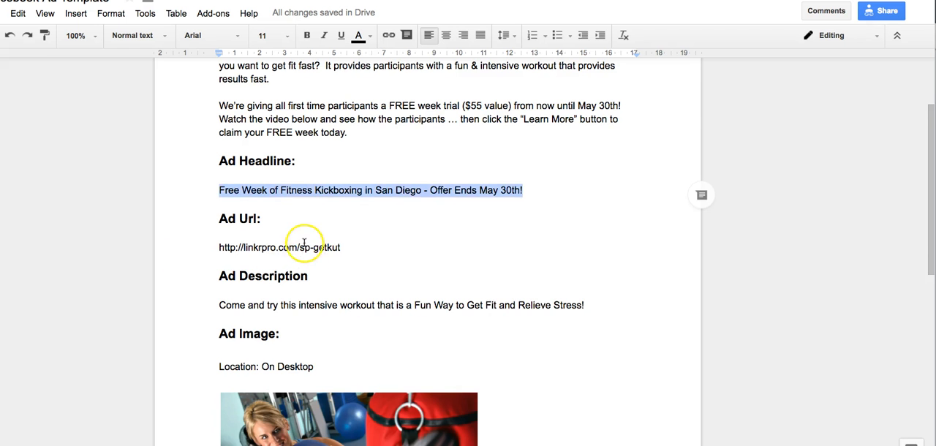
Copy both Ad Text paragraphs, starting "Attention San Diego!", from the Google Docs ad template
{"action": "scroll", "coordinate": [303, 244], "scroll_direction": "up", "scroll_amount": 2}
{"action": "left_click_drag", "start_coordinate": [219, 108], "coordinate": [354, 187]}
{"action": "right_click", "coordinate": [350, 167]}
{"action": "left_click", "coordinate": [391, 194]}
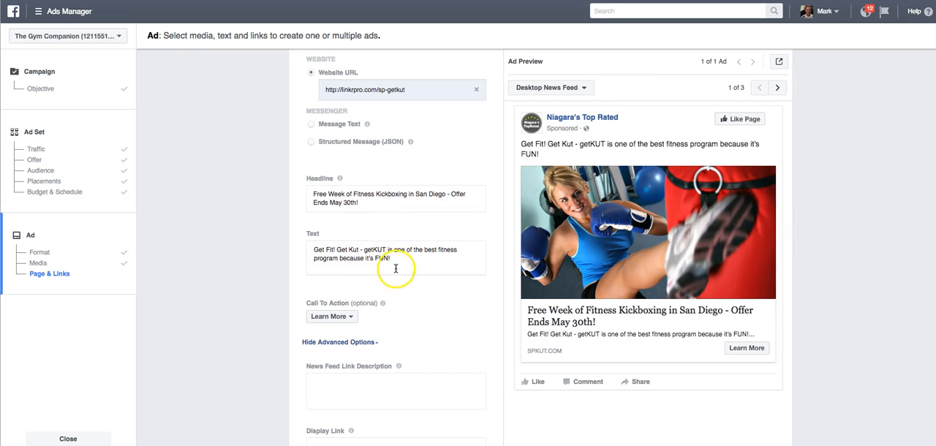
Switch to Ads Manager and replace the ad's existing Text with the copied "Attention San Diego!" paragraphs
{"action": "left_click", "coordinate": [303, 243]}
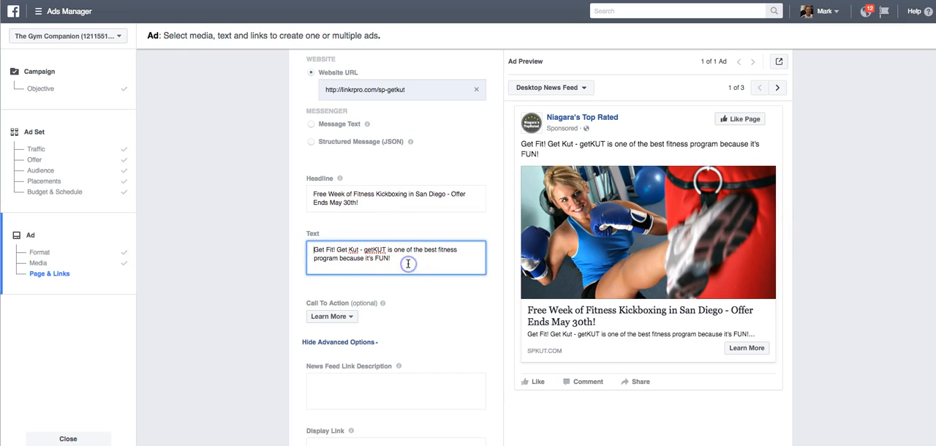
{"action": "key", "text": "ctrl+a"}
{"action": "key", "text": "BackSpace"}
{"action": "left_click", "coordinate": [371, 254]}
{"action": "right_click", "coordinate": [372, 253]}
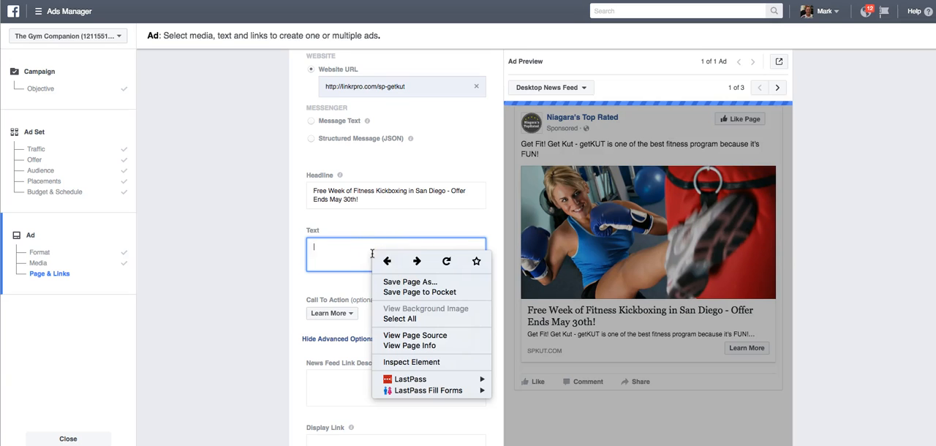
{"action": "left_click", "coordinate": [341, 251]}
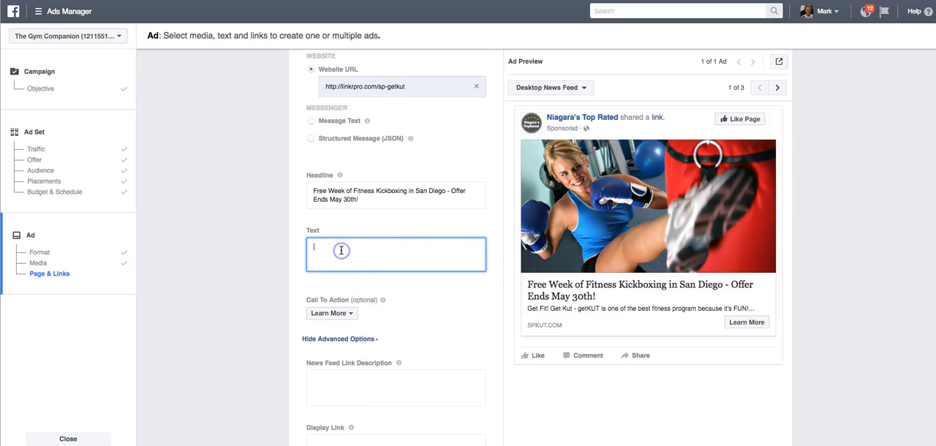
{"action": "key", "text": "ctrl+v"}
{"action": "left_click", "coordinate": [242, 262]}
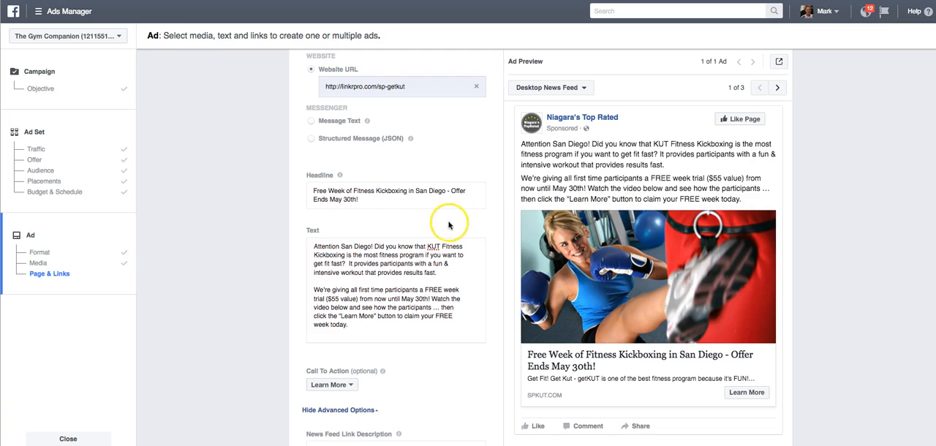
Fill the News Feed Link Description with the template's "Come and try this intensive workout that is a Fun Way to Get Fit and Relieve Stress!"
{"action": "scroll", "coordinate": [229, 224], "scroll_direction": "down", "scroll_amount": 5}
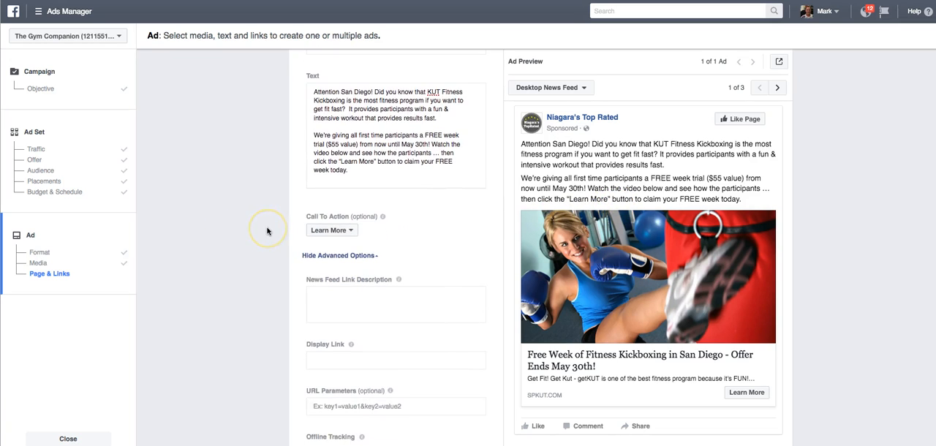
{"action": "scroll", "coordinate": [267, 231], "scroll_direction": "down", "scroll_amount": 1}
{"action": "left_click", "coordinate": [393, 210]}
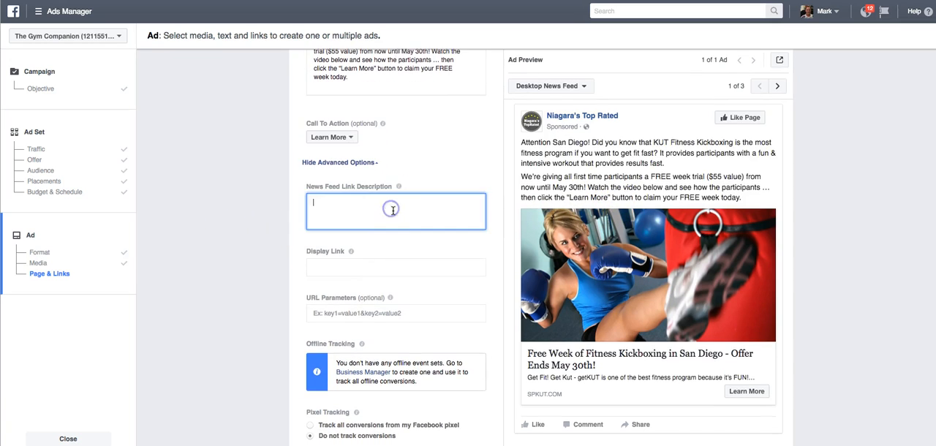
{"action": "left_click", "coordinate": [1, 183]}
{"action": "scroll", "coordinate": [303, 262], "scroll_direction": "down", "scroll_amount": 1}
{"action": "scroll", "coordinate": [303, 261], "scroll_direction": "down", "scroll_amount": 3}
{"action": "left_click_drag", "start_coordinate": [220, 211], "coordinate": [583, 221]}
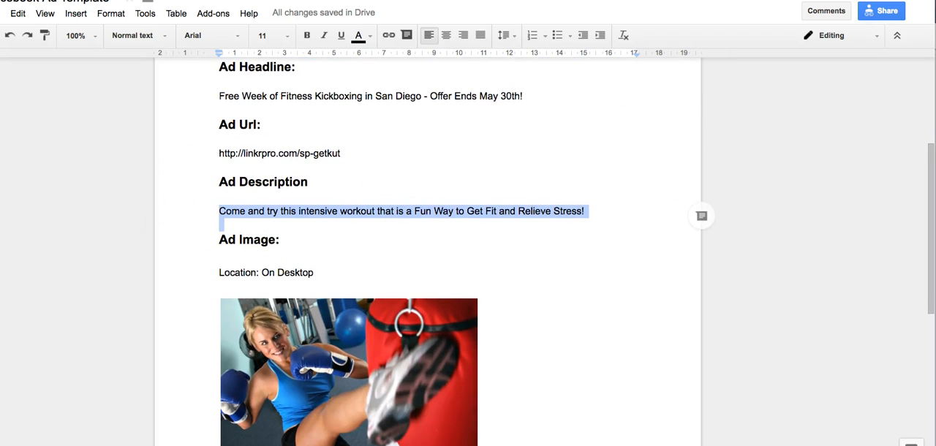
{"action": "left_click", "coordinate": [935, 232]}
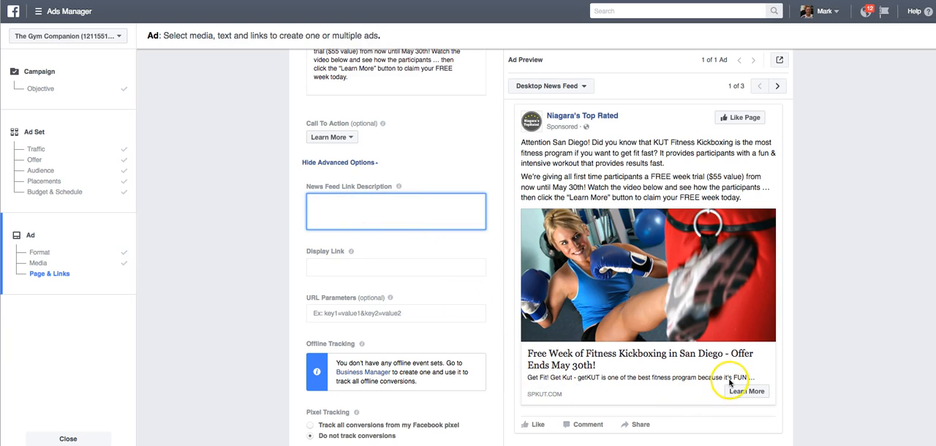
{"action": "left_click", "coordinate": [365, 214]}
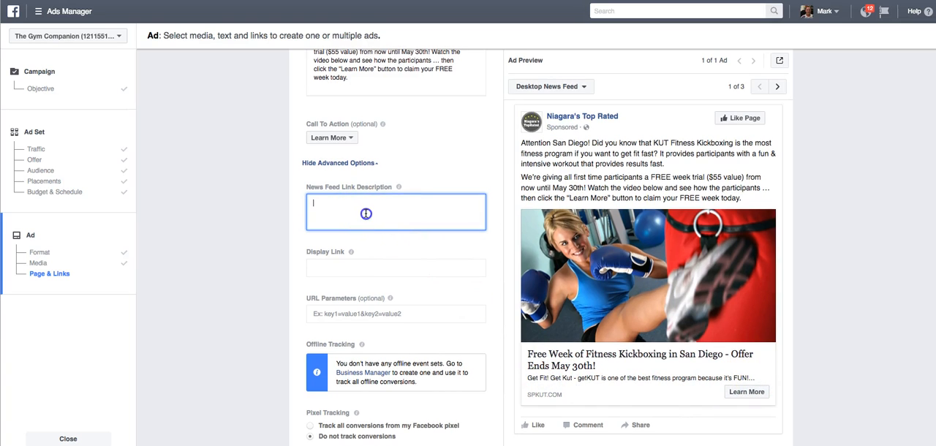
{"action": "left_click", "coordinate": [221, 220]}
Set Pixel Tracking to track all conversions from the Facebook pixel
{"action": "scroll", "coordinate": [259, 243], "scroll_direction": "down", "scroll_amount": 2}
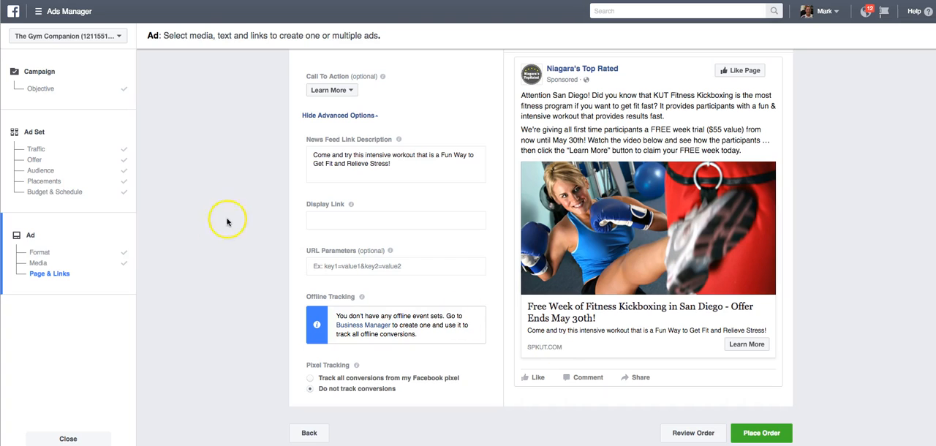
{"action": "left_click", "coordinate": [310, 380]}
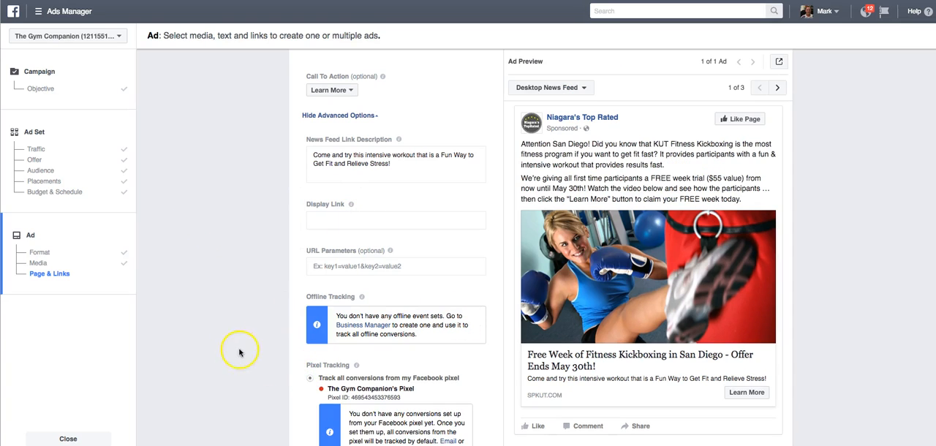
{"action": "scroll", "coordinate": [238, 369], "scroll_direction": "down", "scroll_amount": 3}
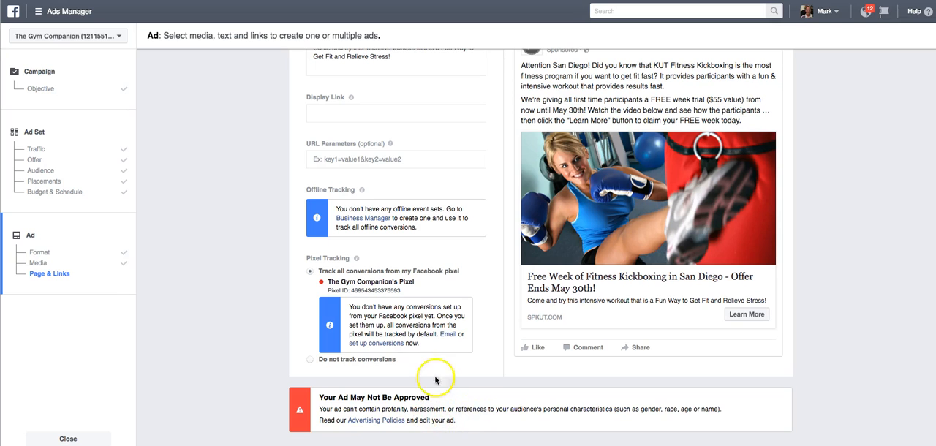
Examine the ad approval notice below the form and compare it with the ad text in the preview
{"action": "scroll", "coordinate": [461, 413], "scroll_direction": "down", "scroll_amount": 2}
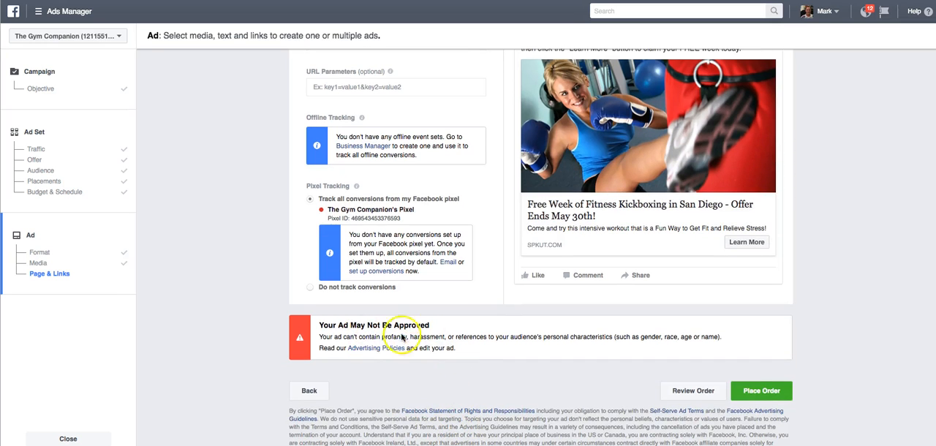
{"action": "scroll", "coordinate": [349, 341], "scroll_direction": "up", "scroll_amount": 1}
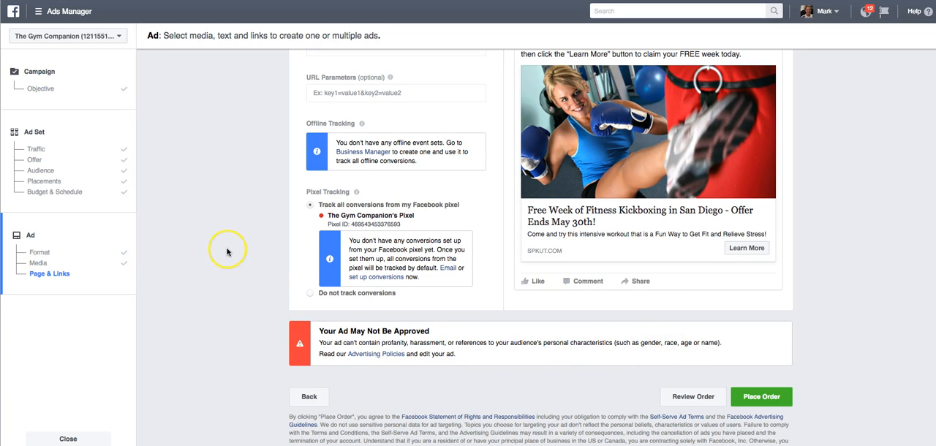
{"action": "scroll", "coordinate": [227, 252], "scroll_direction": "up", "scroll_amount": 3}
{"action": "scroll", "coordinate": [227, 253], "scroll_direction": "up", "scroll_amount": 1}
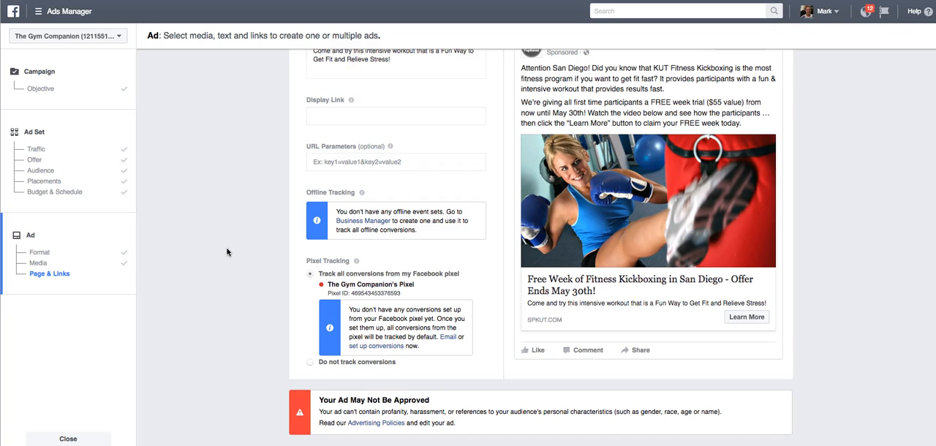
{"action": "scroll", "coordinate": [234, 254], "scroll_direction": "down", "scroll_amount": 3}
{"action": "scroll", "coordinate": [238, 255], "scroll_direction": "up", "scroll_amount": 2}
{"action": "scroll", "coordinate": [238, 255], "scroll_direction": "up", "scroll_amount": 2}
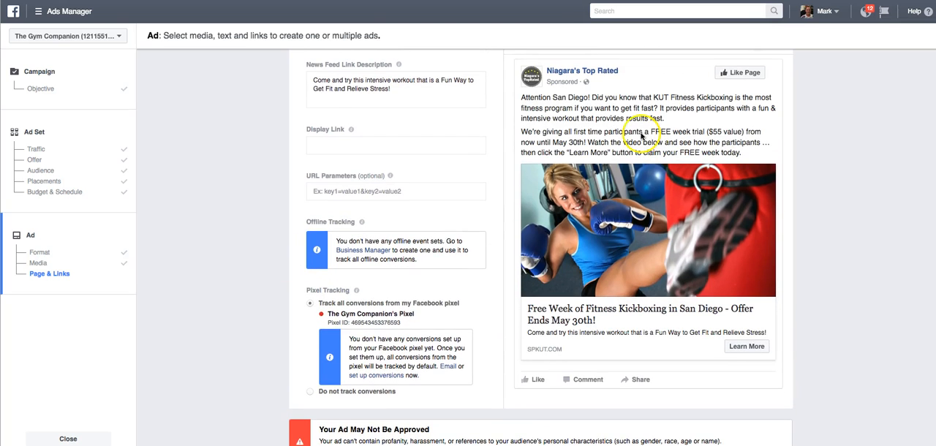
{"action": "scroll", "coordinate": [226, 208], "scroll_direction": "down", "scroll_amount": 3}
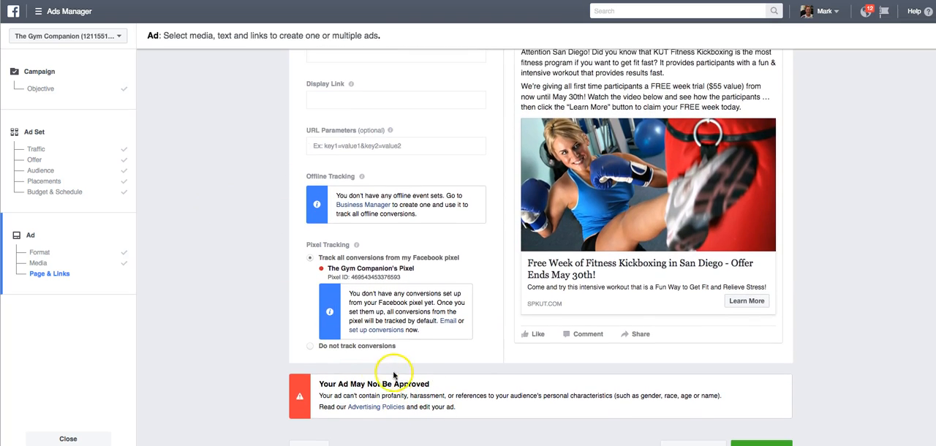
{"action": "scroll", "coordinate": [409, 379], "scroll_direction": "down", "scroll_amount": 2}
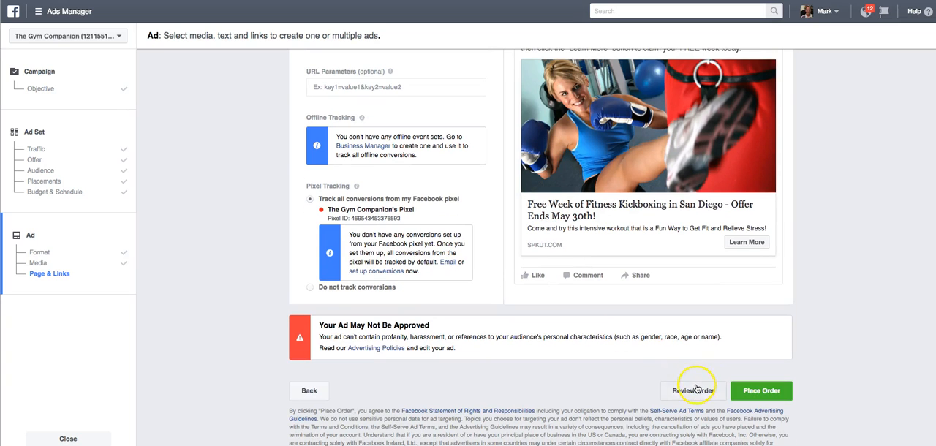
Open the order review and check the campaign, ad set targeting, placement, budget, schedule and ad details
{"action": "left_click", "coordinate": [695, 392]}
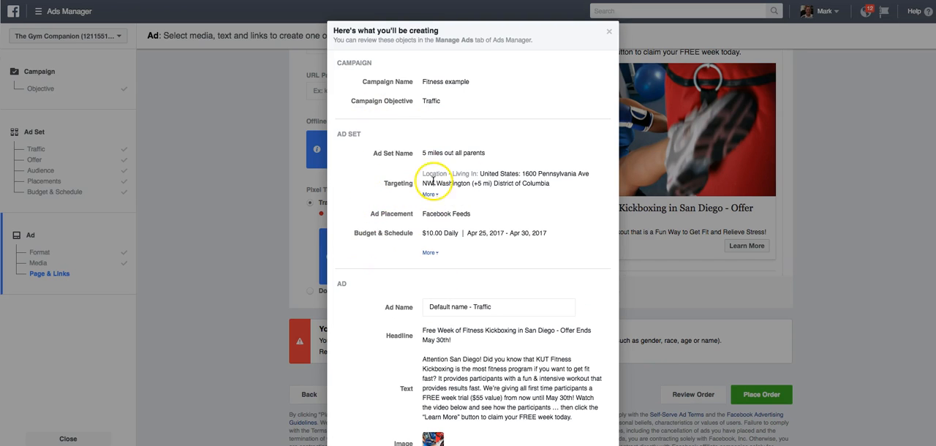
{"action": "scroll", "coordinate": [409, 161], "scroll_direction": "down", "scroll_amount": 1}
{"action": "scroll", "coordinate": [452, 83], "scroll_direction": "up", "scroll_amount": 1}
{"action": "scroll", "coordinate": [452, 82], "scroll_direction": "down", "scroll_amount": 1}
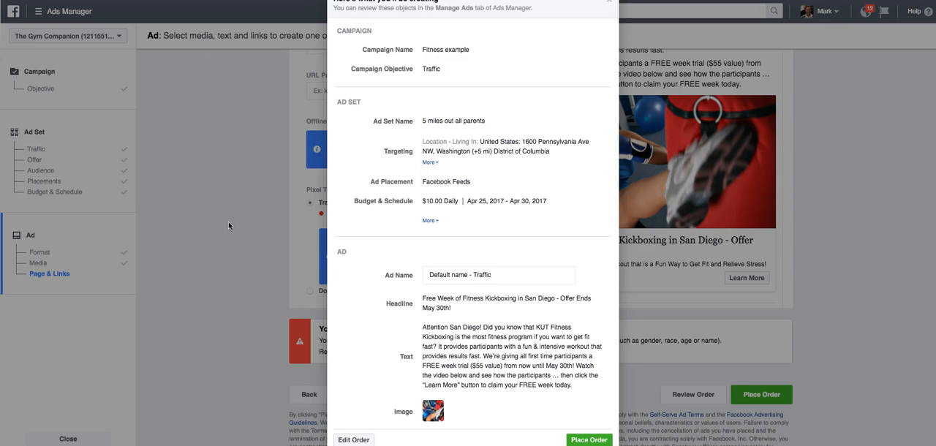
{"action": "scroll", "coordinate": [222, 183], "scroll_direction": "up", "scroll_amount": 1}
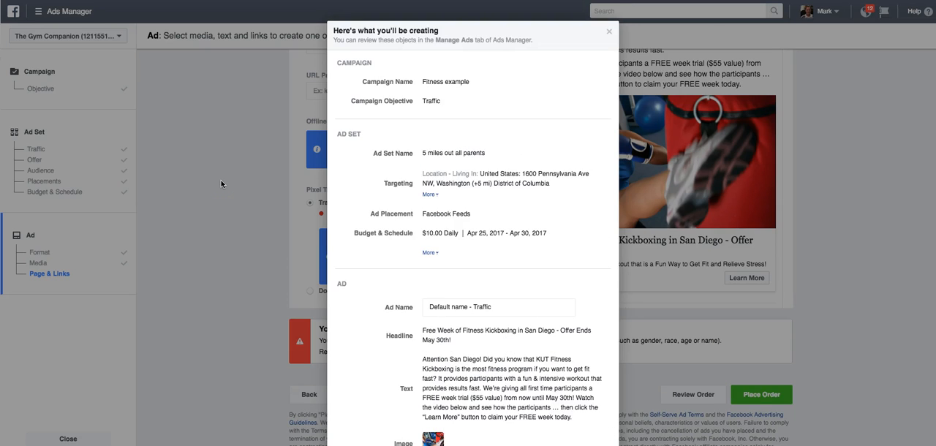